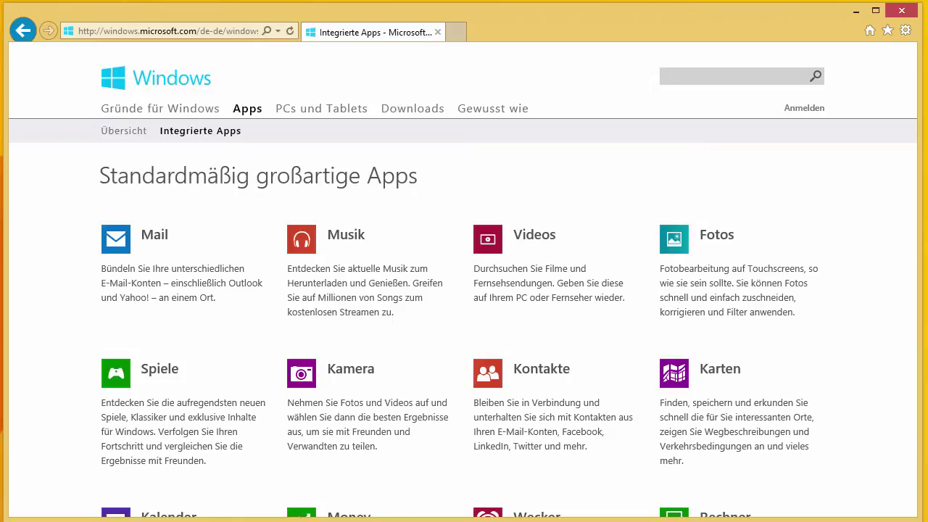
# Go back to Microsoft's German 'Integrierte Apps' page listing built-in Windows apps
pyautogui.hotkey('alt', 'Left')
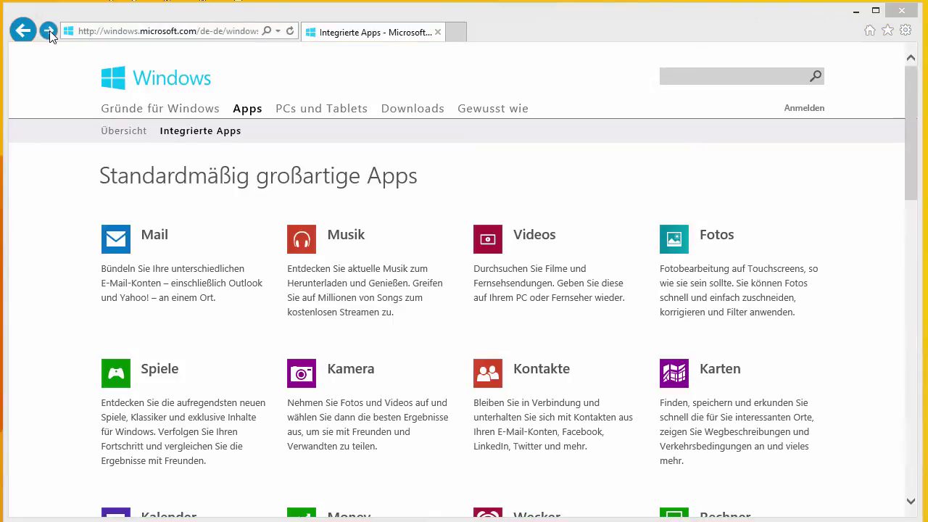
# Load the shared 'Apartment Köln Ehrenfeld' Sway by pasting its link into the address bar
pyautogui.click(49, 30)
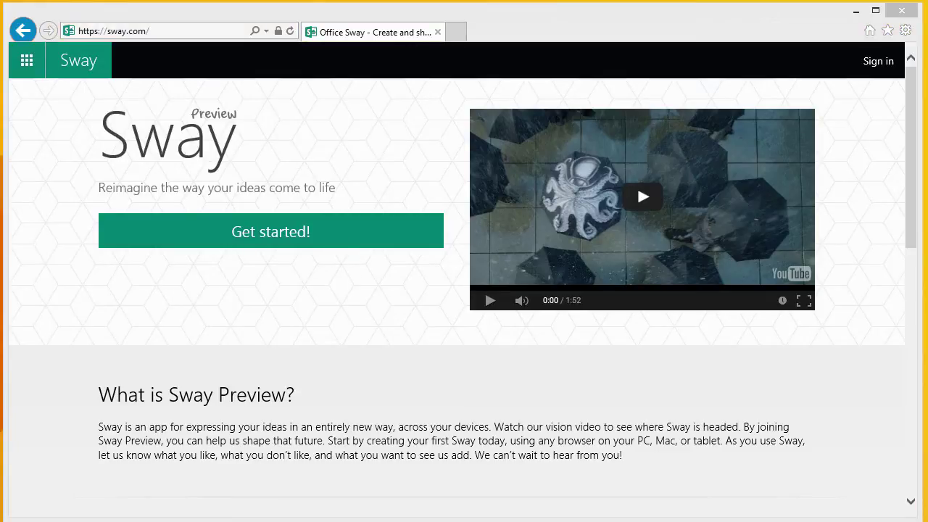
pyautogui.click(153, 31)
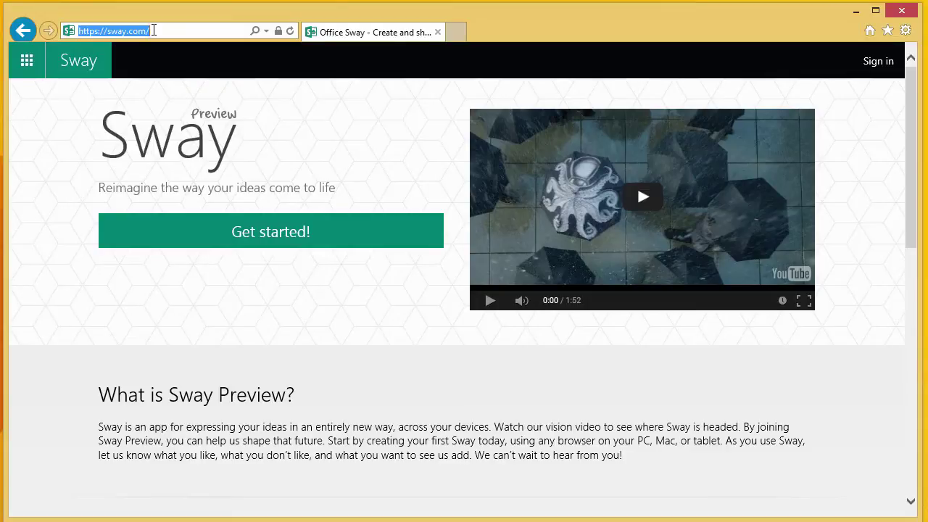
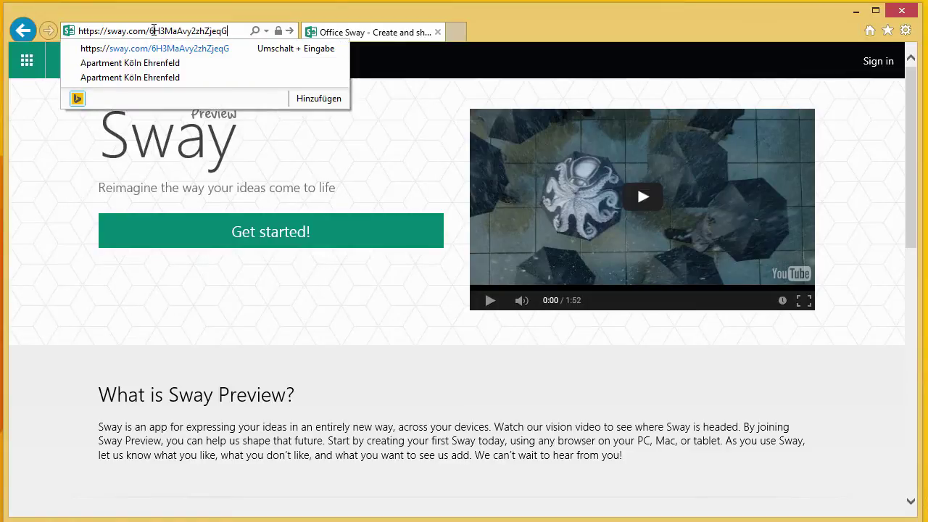
pyautogui.press('Return')
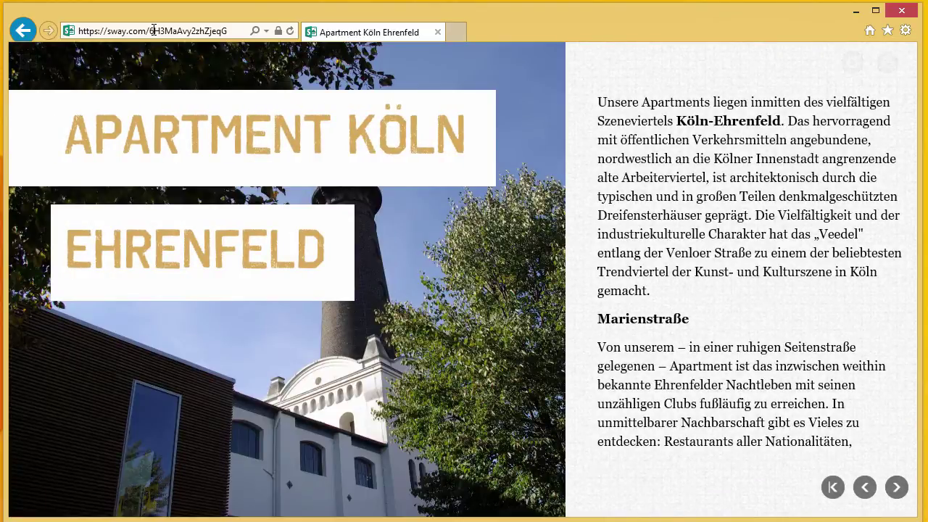
# Page through the Venloer Straße and Apartment Marienstrasse sections, cycling through the stacked photos
pyautogui.click(898, 489)
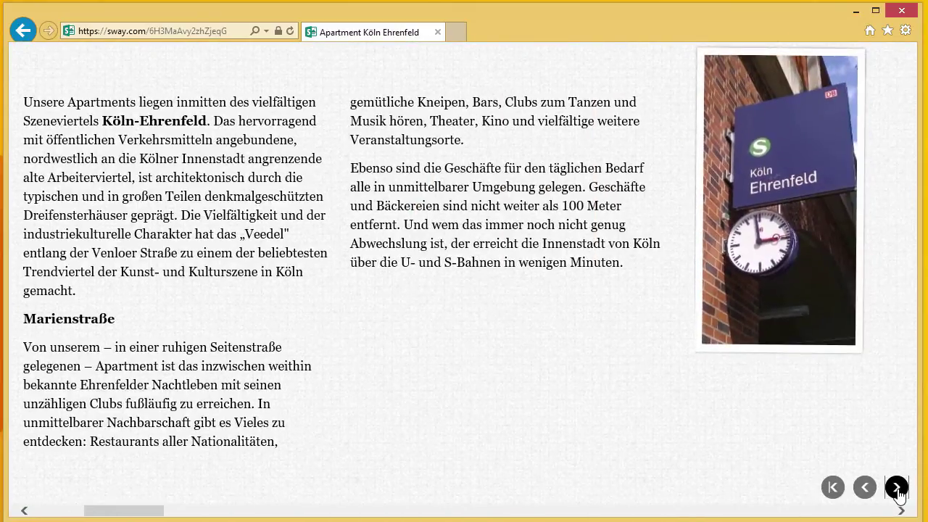
pyautogui.click(897, 488)
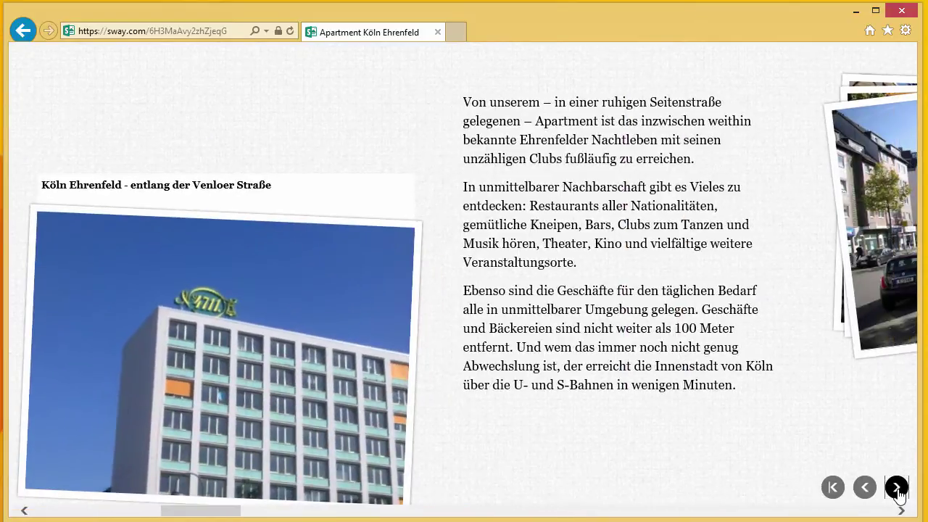
pyautogui.click(897, 488)
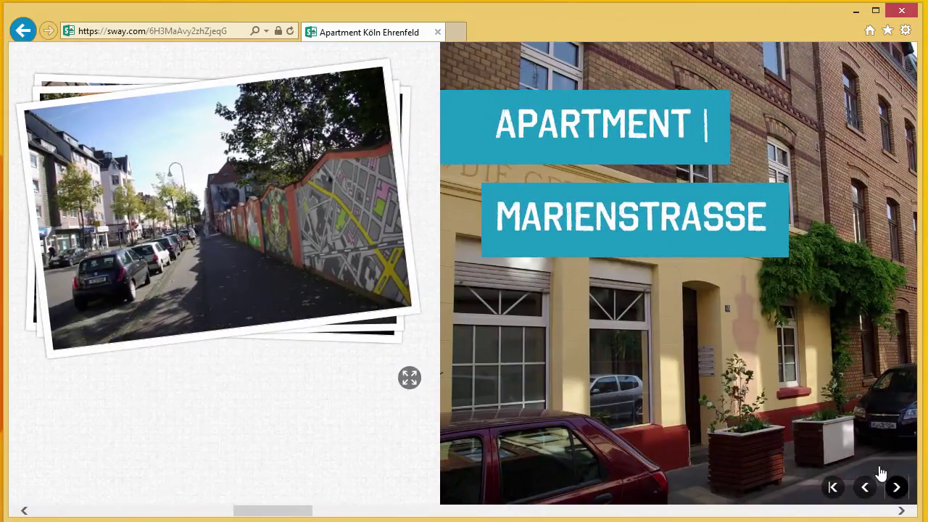
pyautogui.click(237, 212)
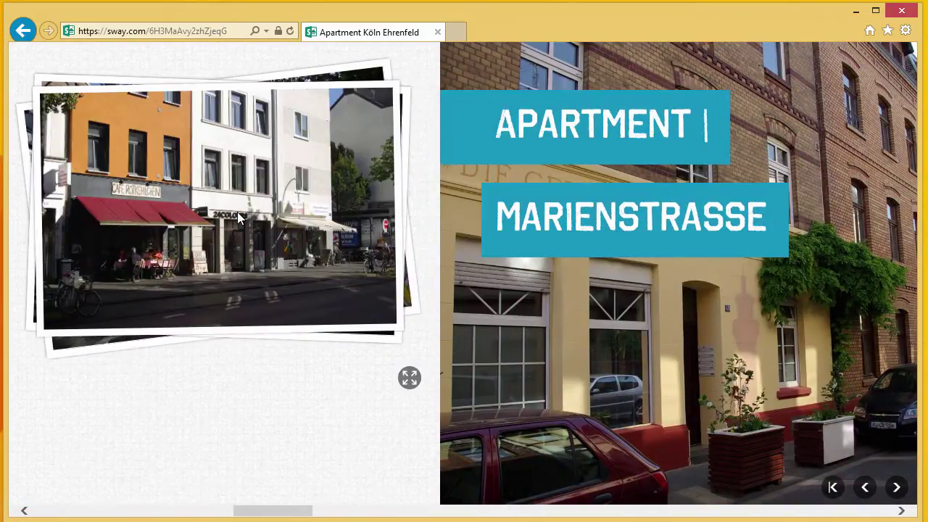
pyautogui.click(237, 212)
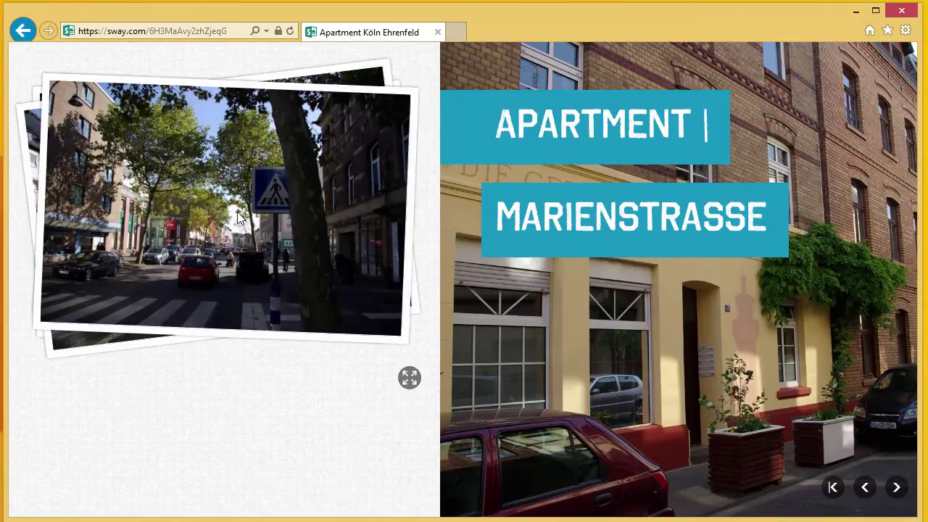
pyautogui.click(237, 212)
pyautogui.click(237, 212)
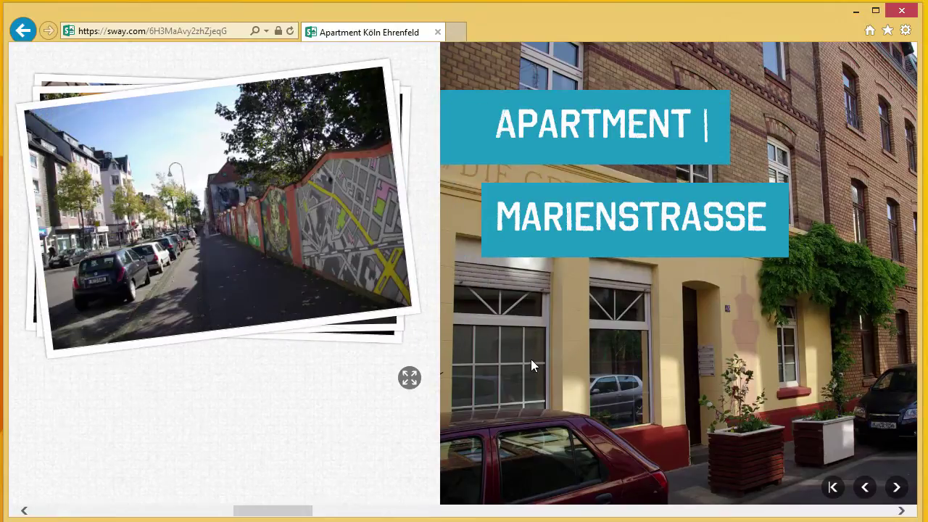
pyautogui.click(897, 488)
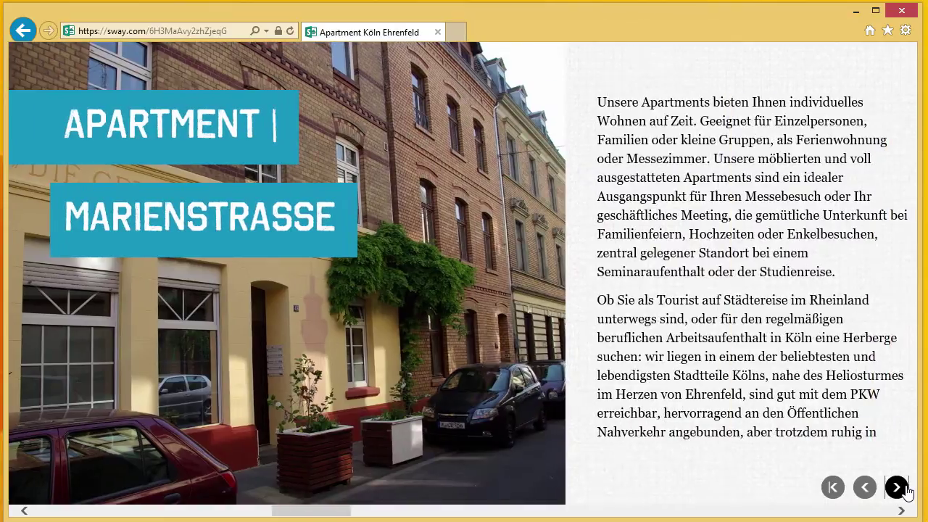
# Continue through the EG »Garten« and DG »Helios« sections and open the KOELN-EHRENFELD.DE link
pyautogui.click(906, 488)
pyautogui.click(905, 491)
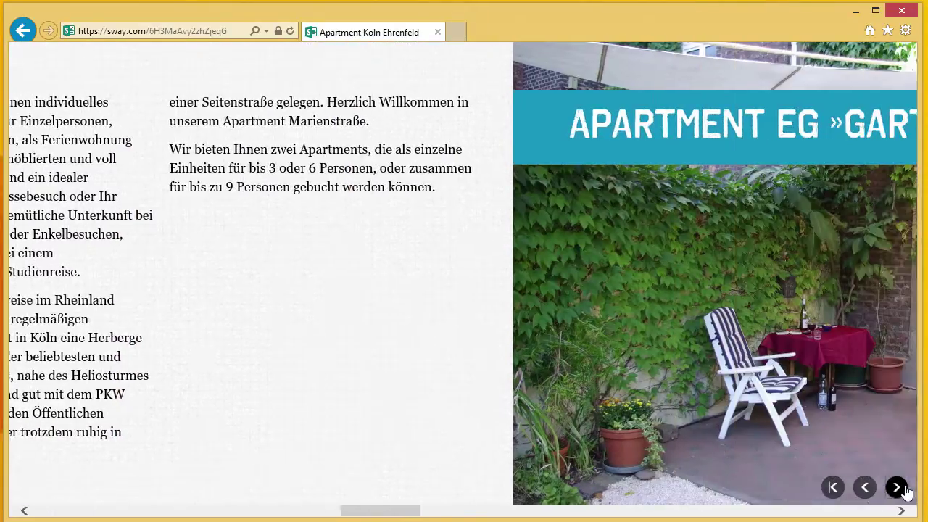
pyautogui.click(906, 491)
pyautogui.click(906, 491)
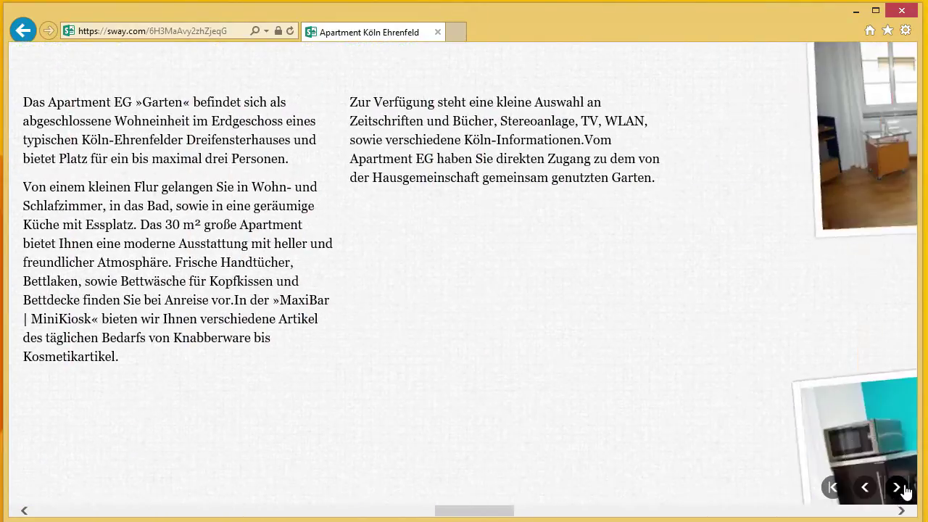
pyautogui.click(905, 491)
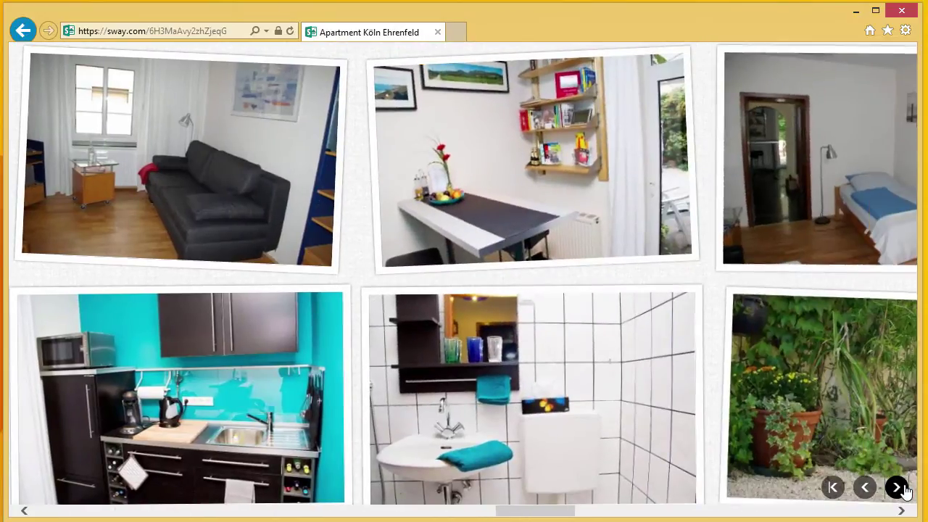
pyautogui.click(906, 491)
pyautogui.click(906, 491)
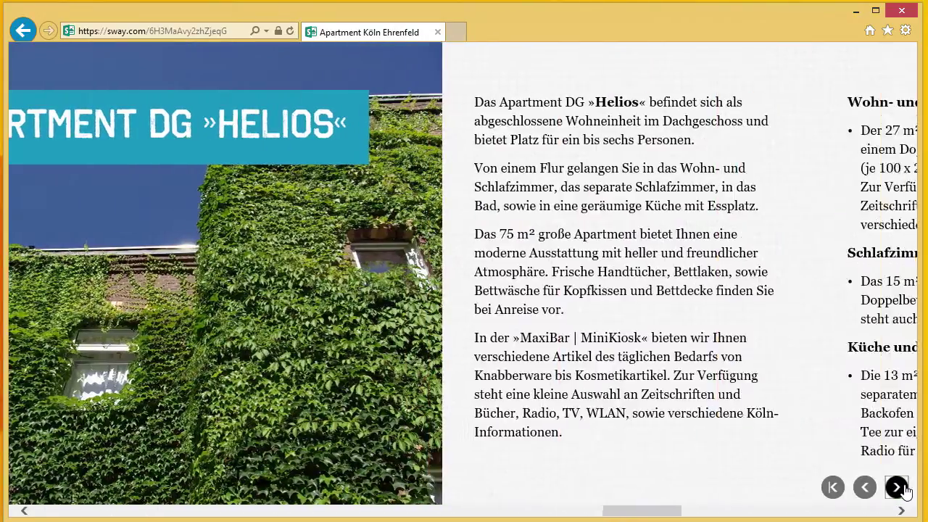
pyautogui.click(906, 491)
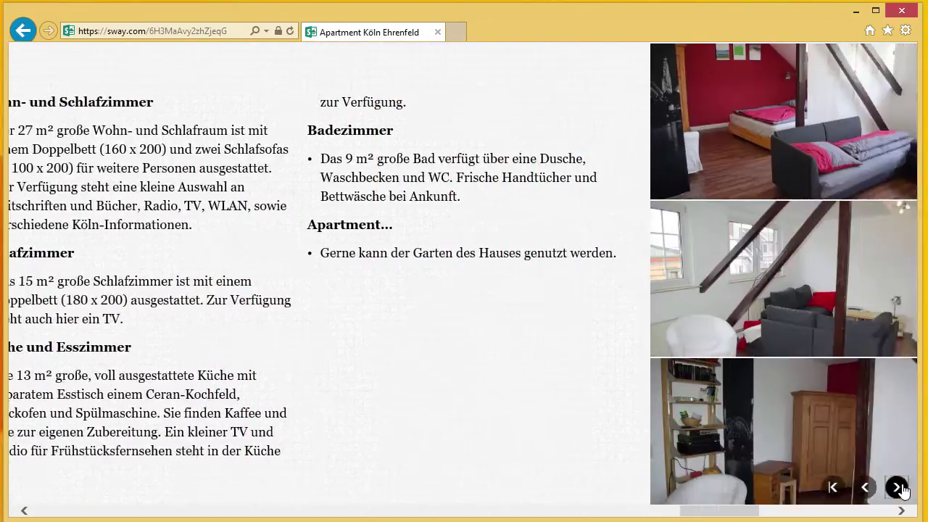
pyautogui.click(897, 487)
pyautogui.click(896, 488)
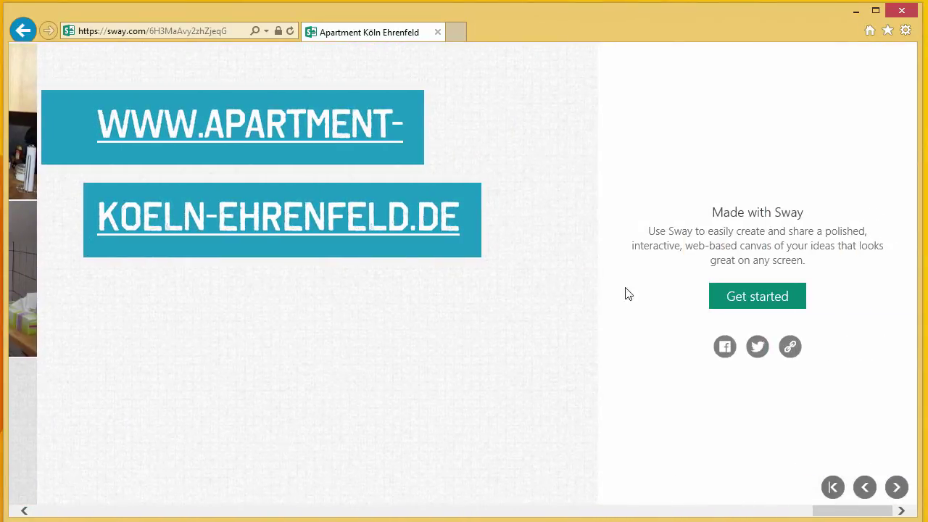
pyautogui.click(410, 244)
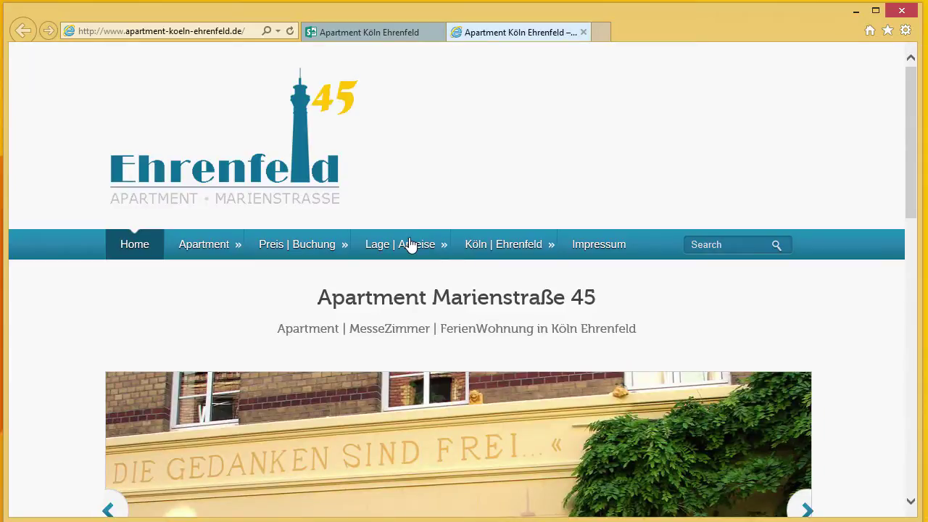
# Return to the Sway tab, choose Get started and sign in with the Microsoft account
pyautogui.click(366, 32)
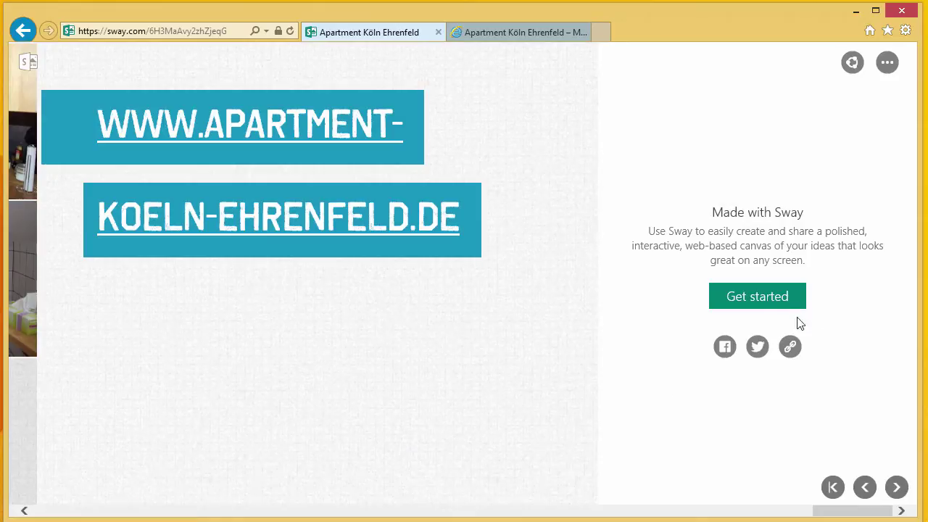
pyautogui.click(768, 309)
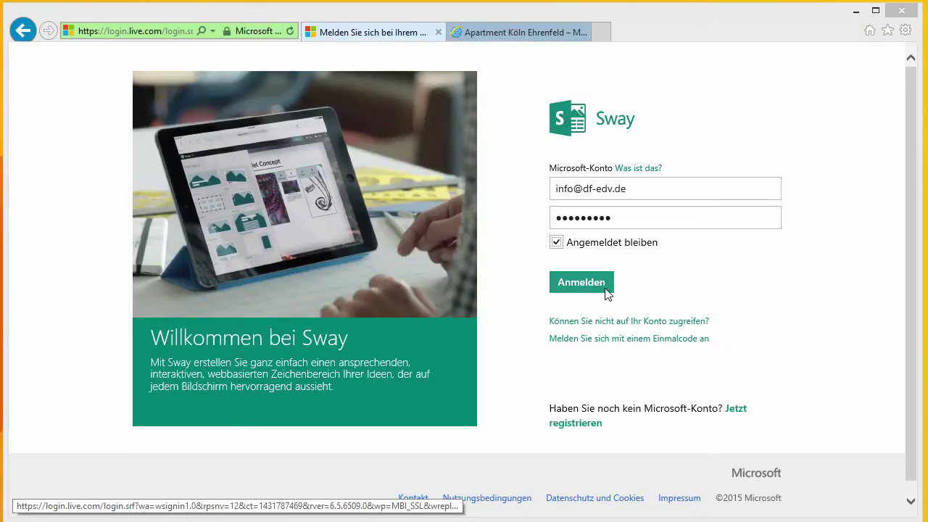
pyautogui.click(608, 292)
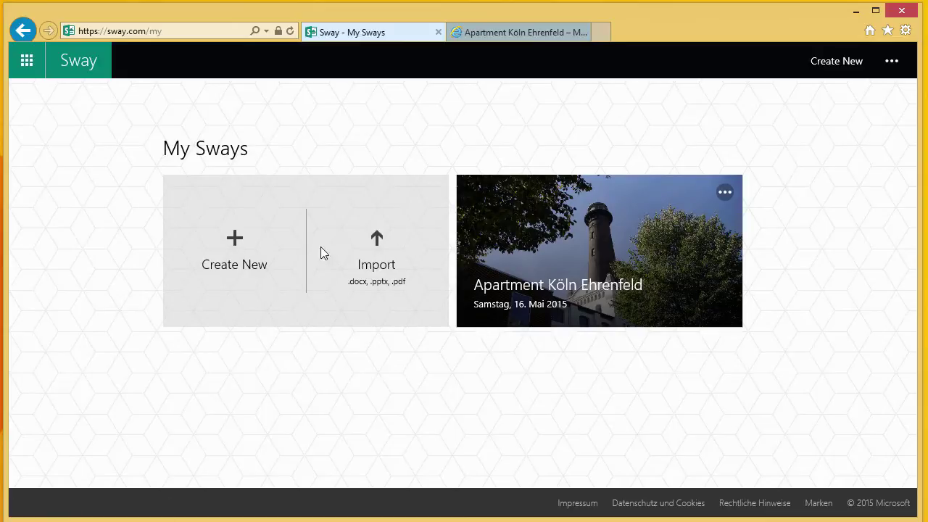
# Create a blank Sway with 'Apartment Köln Ehrenfeld' pasted as its title, then list insert sources
pyautogui.click(262, 273)
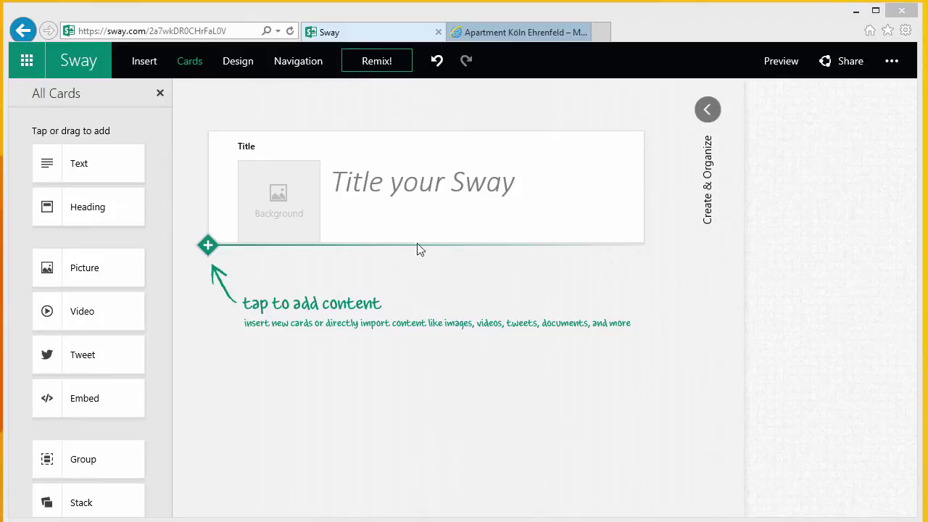
pyautogui.click(361, 179)
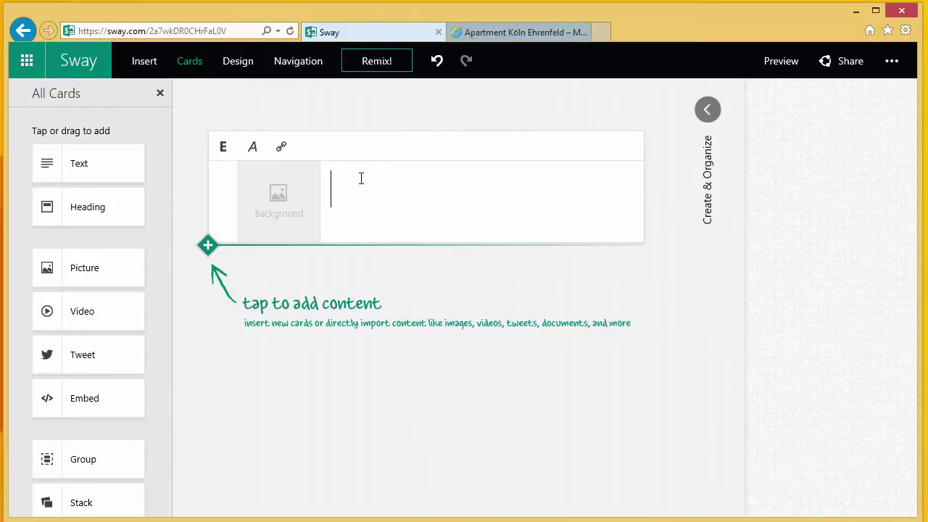
pyautogui.write('Apartment Köln Ehrenfeld')
pyautogui.click(636, 346)
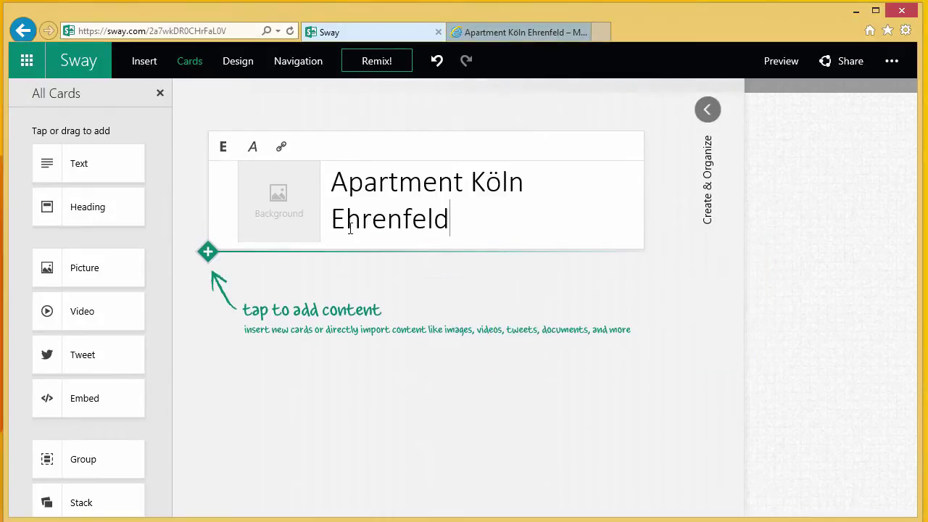
pyautogui.click(277, 200)
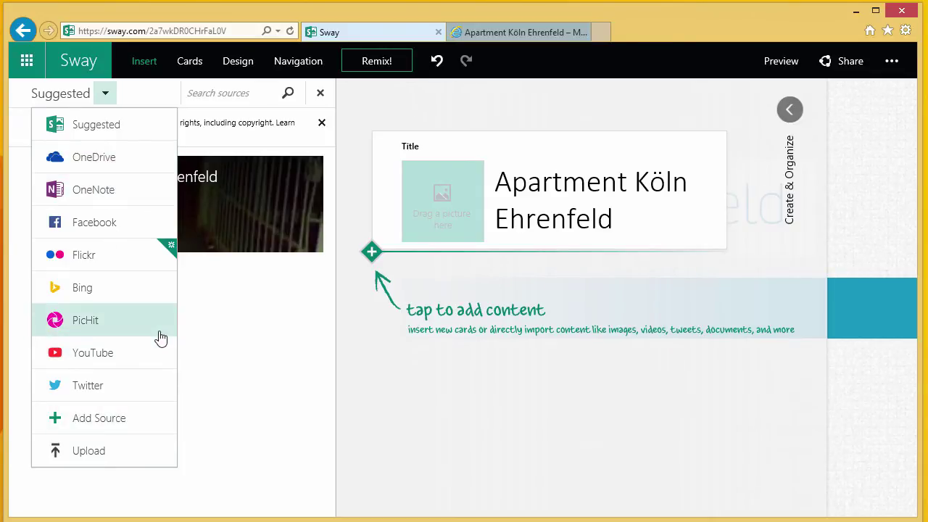
# Upload the Köln-Ehrenfeld photo from the Fotos Apartment Sway folder onto the title card
pyautogui.click(107, 451)
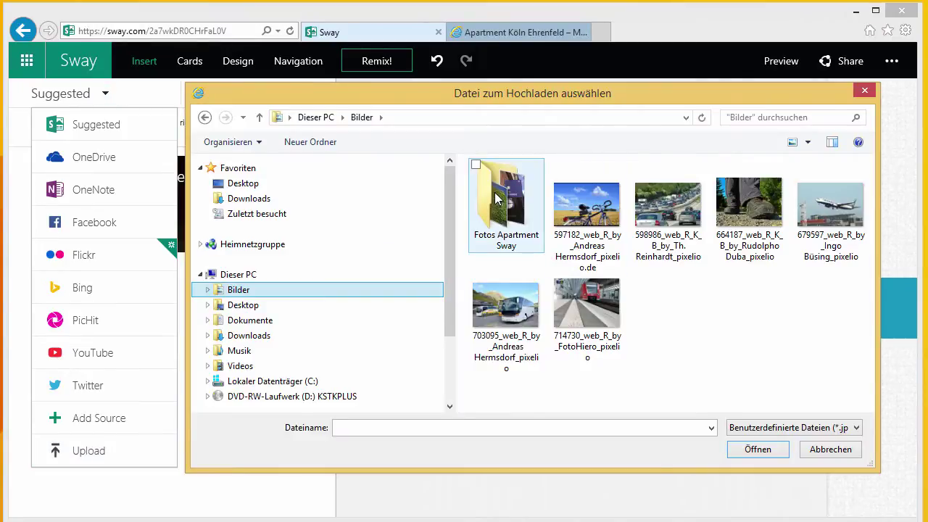
pyautogui.doubleClick(497, 198)
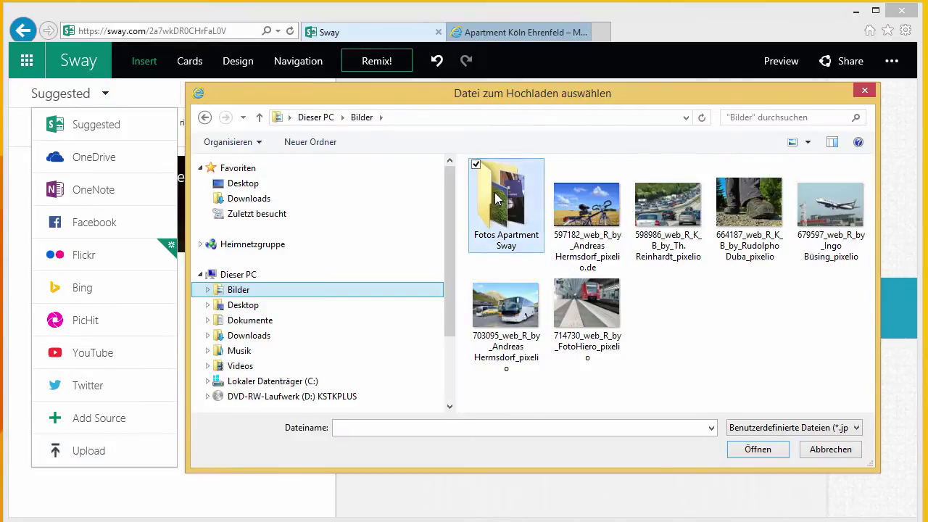
pyautogui.moveTo(874, 275); pyautogui.dragTo(874, 395)
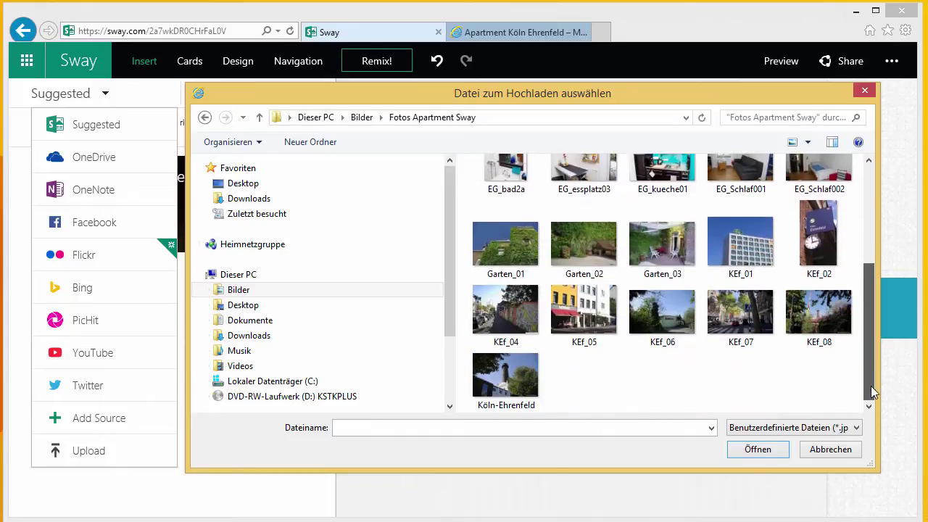
pyautogui.click(517, 381)
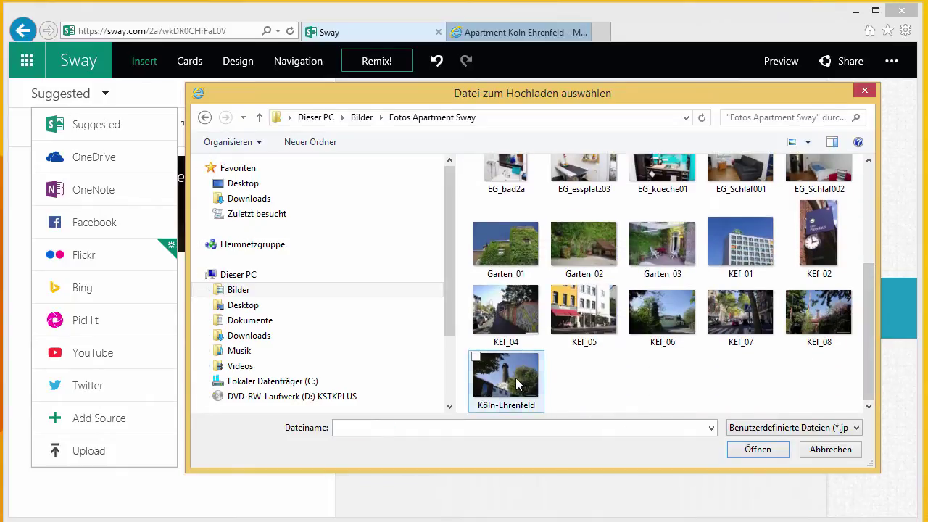
pyautogui.click(761, 451)
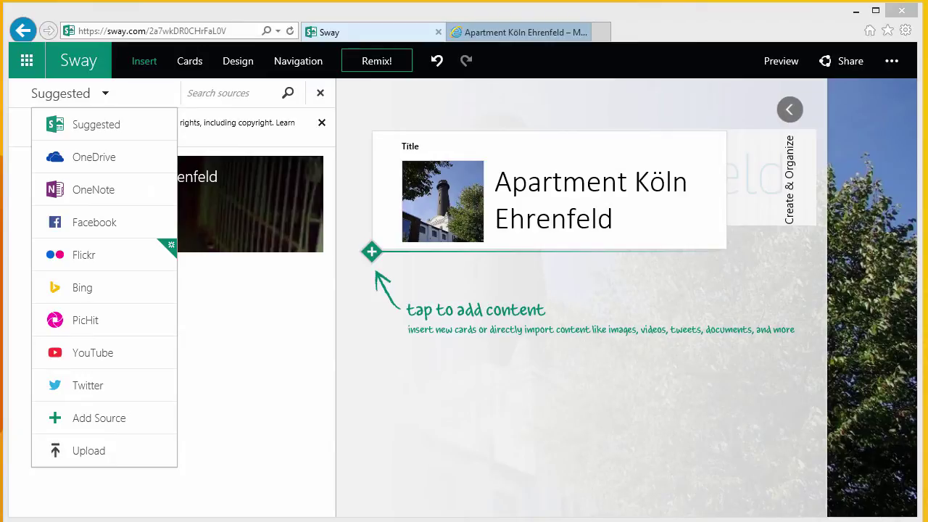
# Add a text card with the pasted German Köln-Ehrenfeld description, followed by an empty picture card
pyautogui.click(189, 62)
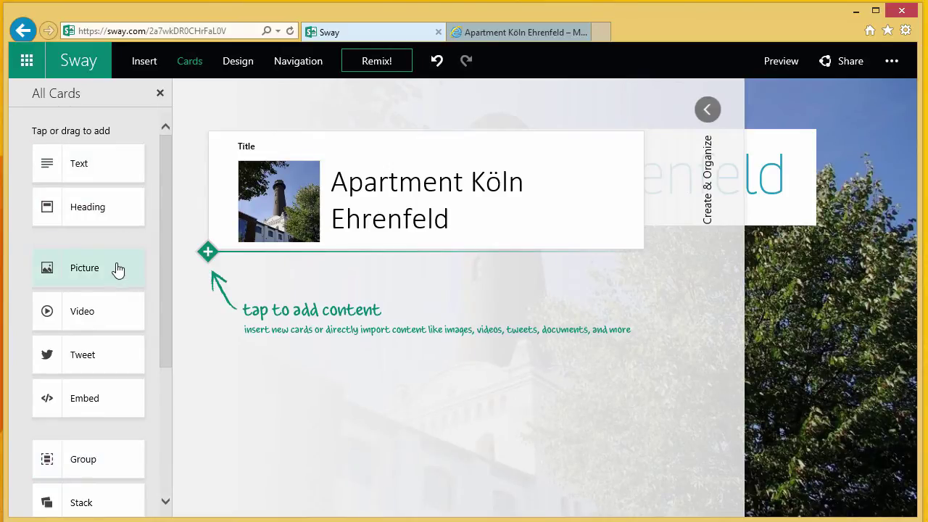
pyautogui.moveTo(164, 347); pyautogui.dragTo(162, 481)
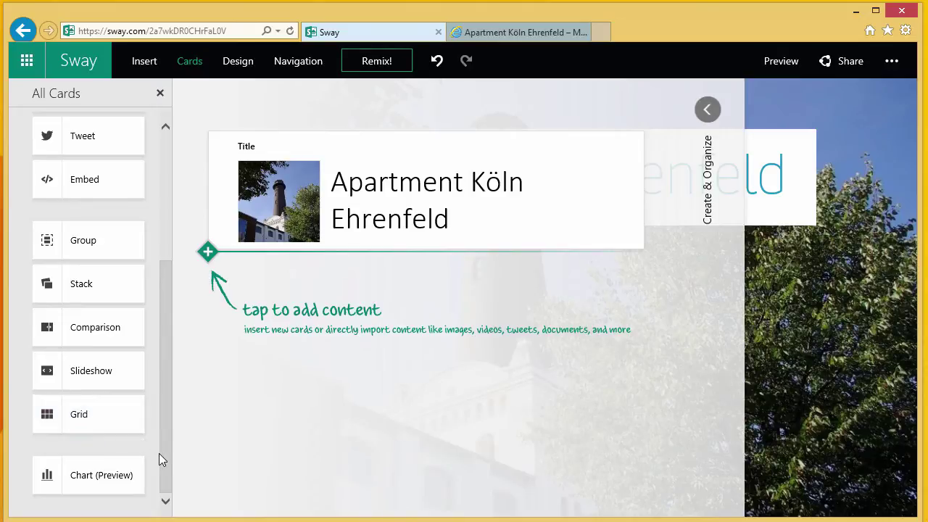
pyautogui.click(207, 253)
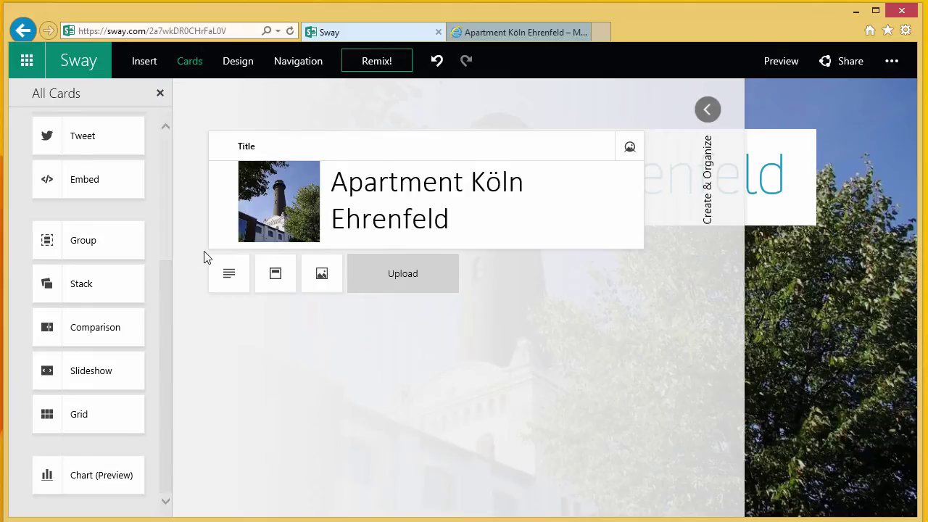
pyautogui.click(231, 278)
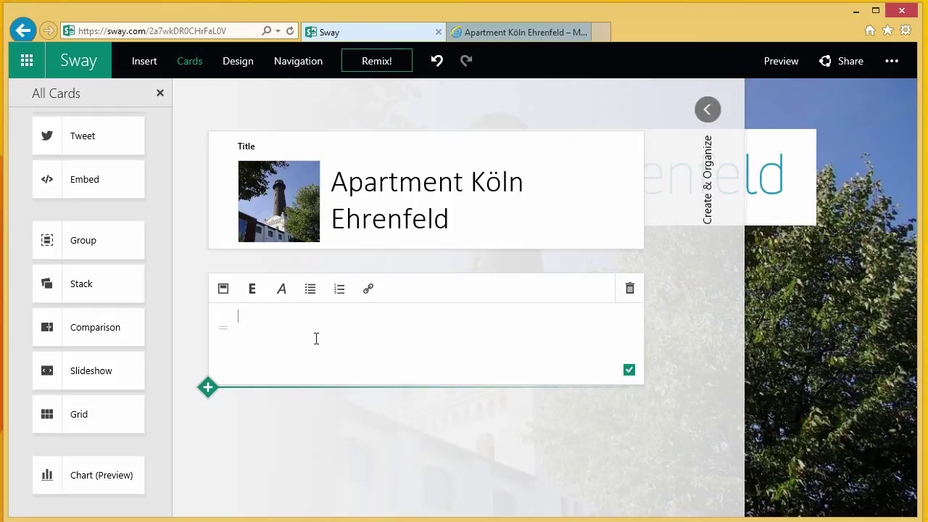
pyautogui.hotkey('ctrl', 'v')
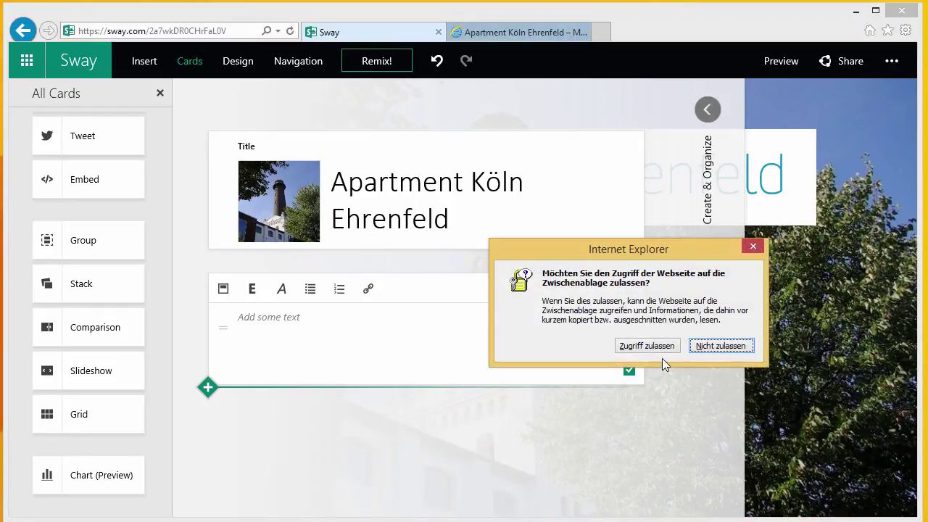
pyautogui.click(631, 347)
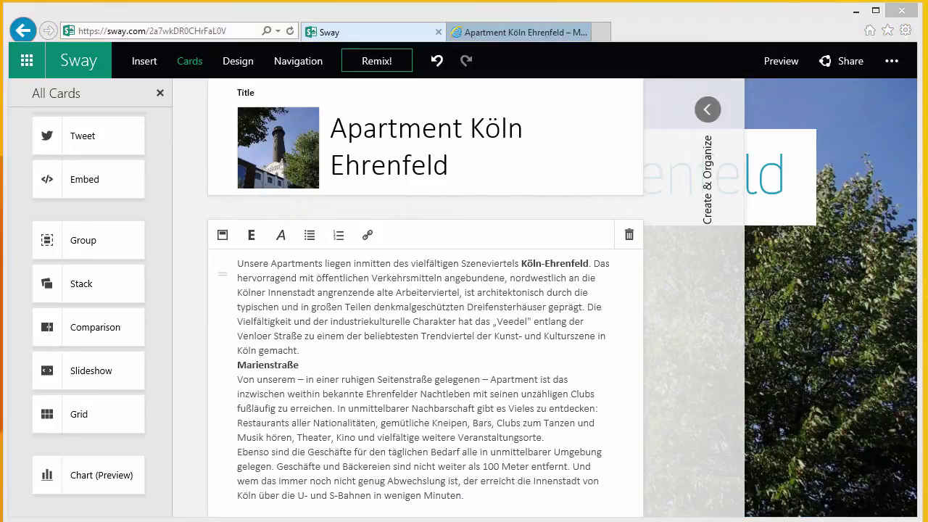
pyautogui.moveTo(167, 331); pyautogui.dragTo(163, 185)
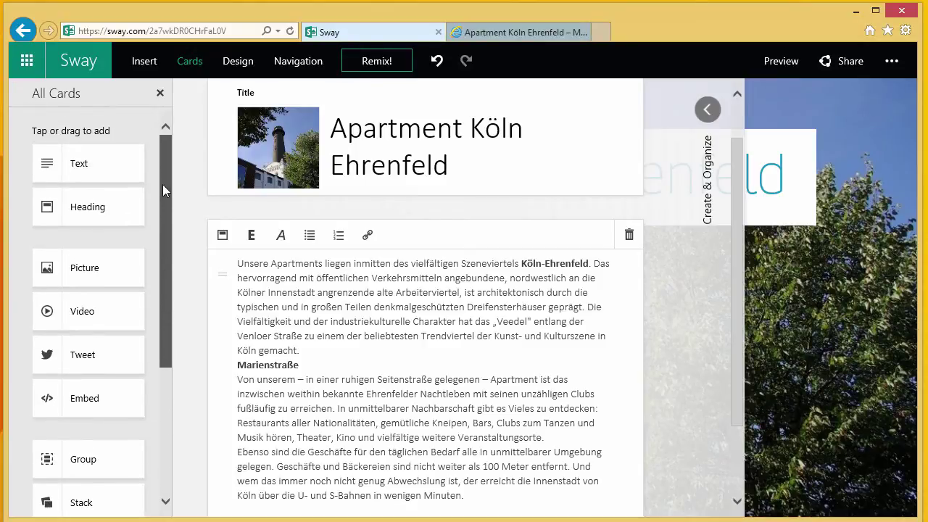
pyautogui.click(100, 272)
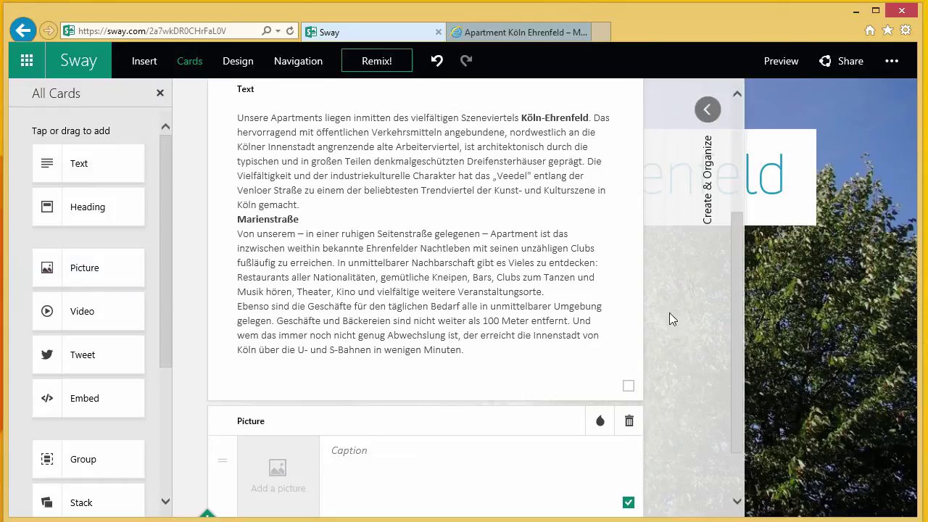
# Upload photos KEf_01 and KEf_02 into picture cards below the description
pyautogui.scroll(-1, 736, 290)
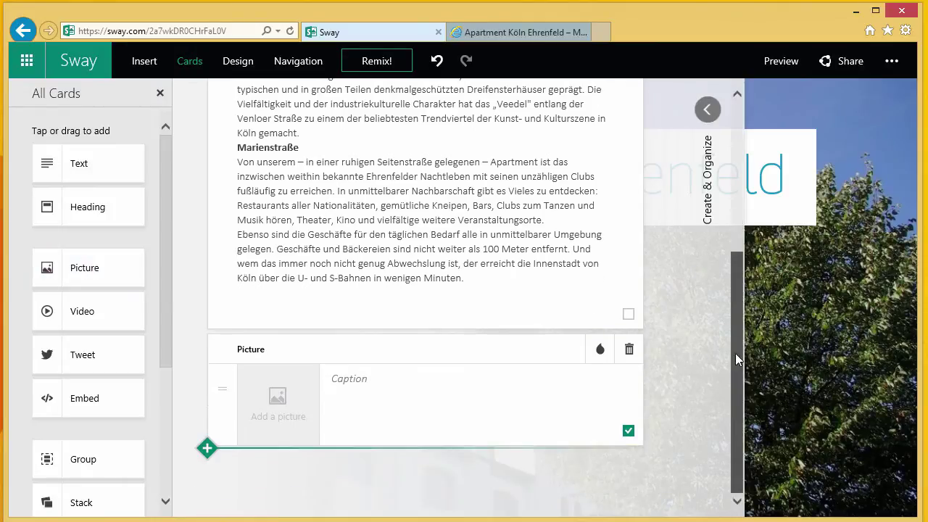
pyautogui.click(281, 424)
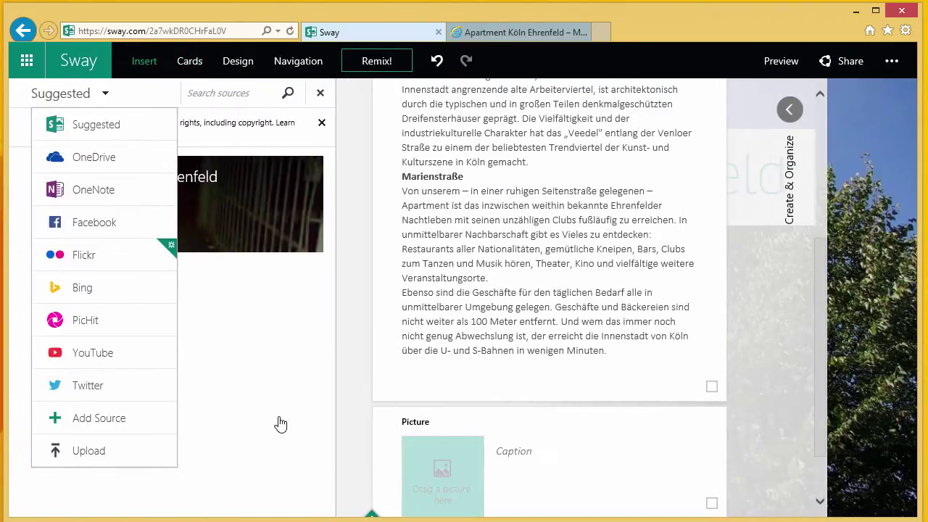
pyautogui.click(125, 462)
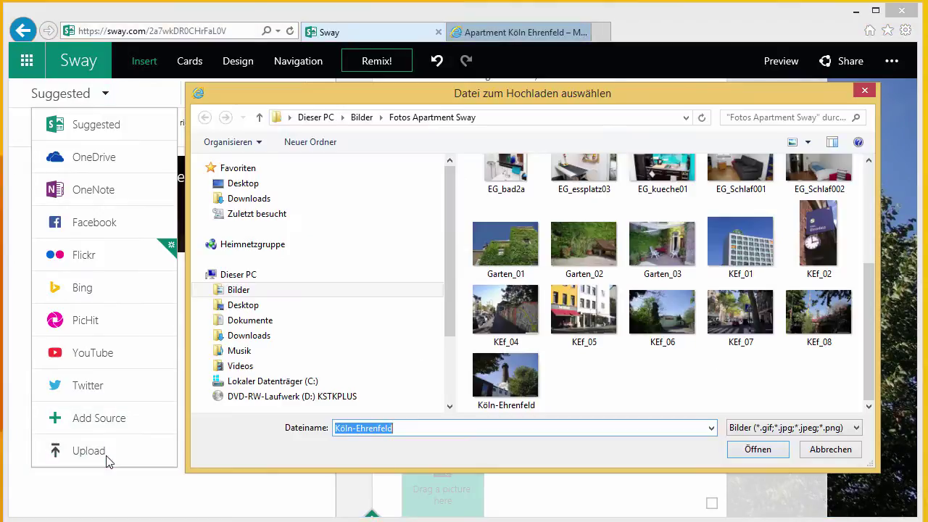
pyautogui.click(755, 254)
pyautogui.keyDown('ctrl'); pyautogui.click(821, 251); pyautogui.keyUp('ctrl')
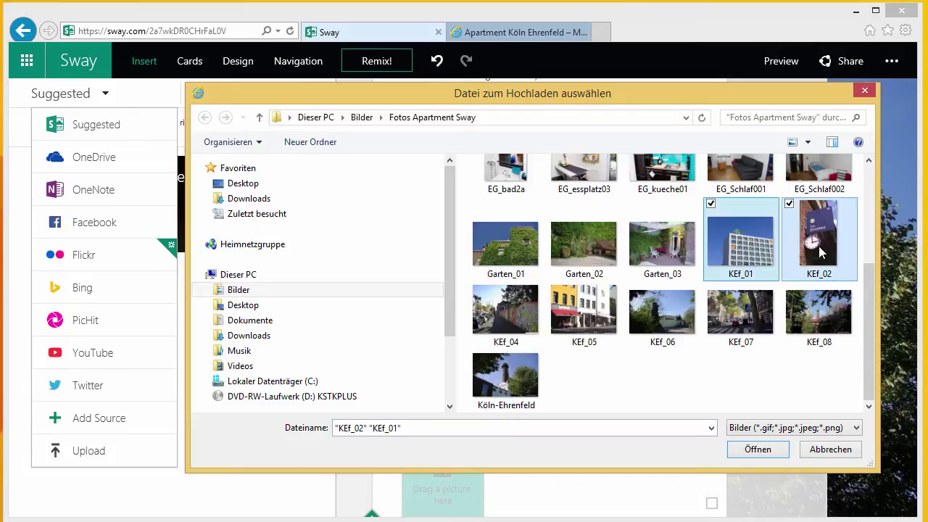
pyautogui.click(757, 449)
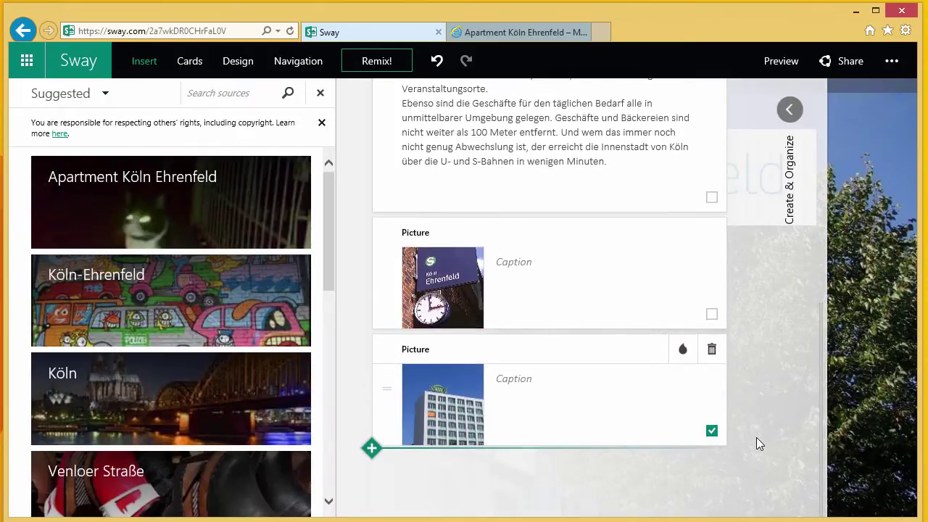
# Select the clock-sign and office-building picture cards and group them
pyautogui.click(522, 294)
pyautogui.click(546, 378)
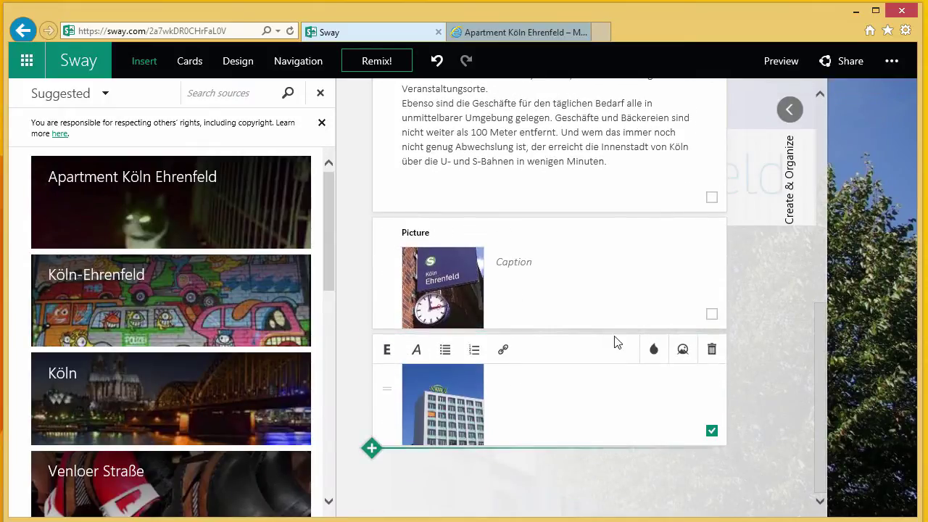
pyautogui.click(712, 314)
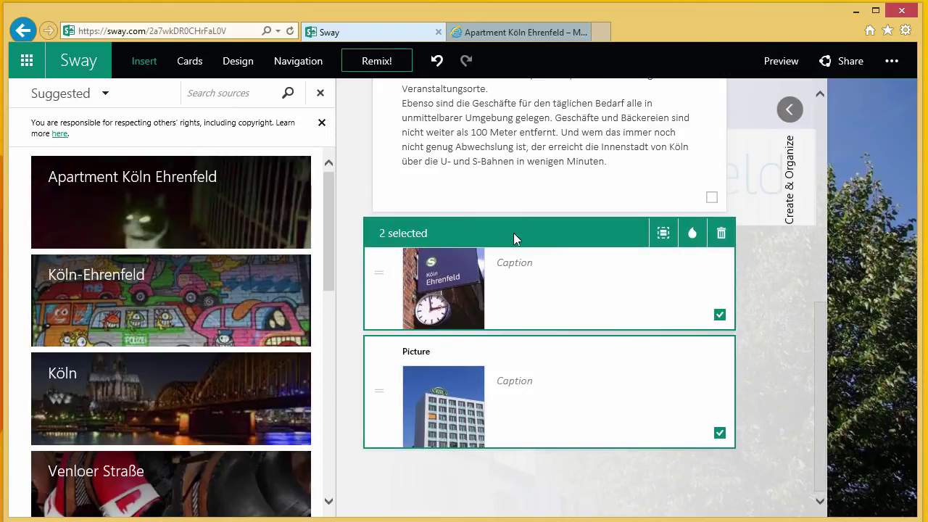
pyautogui.click(663, 233)
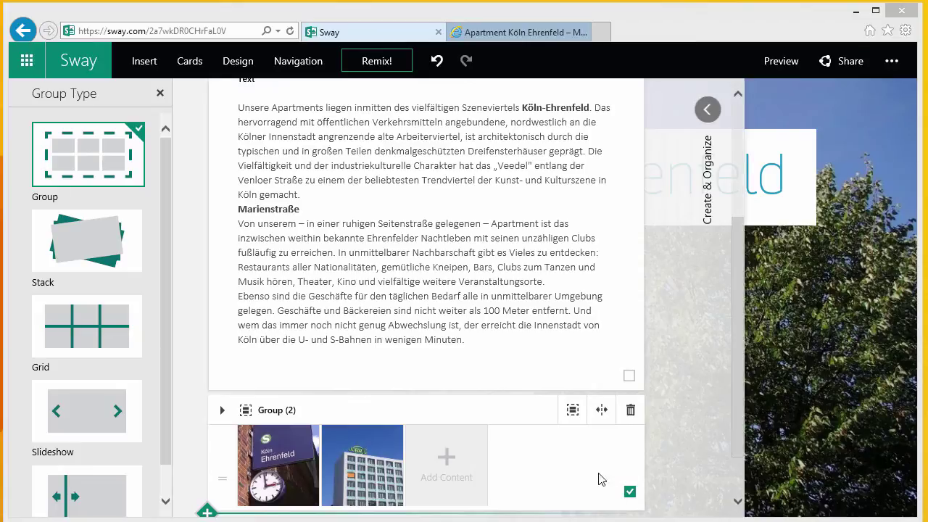
# Try Stack, Grid and Slideshow layouts for the group, then revert to plain Group
pyautogui.click(113, 251)
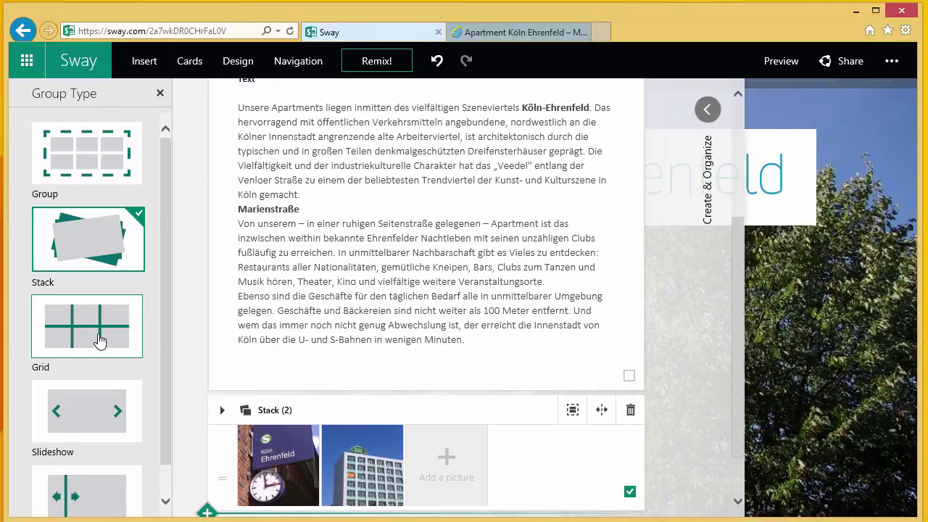
pyautogui.click(101, 341)
pyautogui.click(89, 431)
pyautogui.click(120, 247)
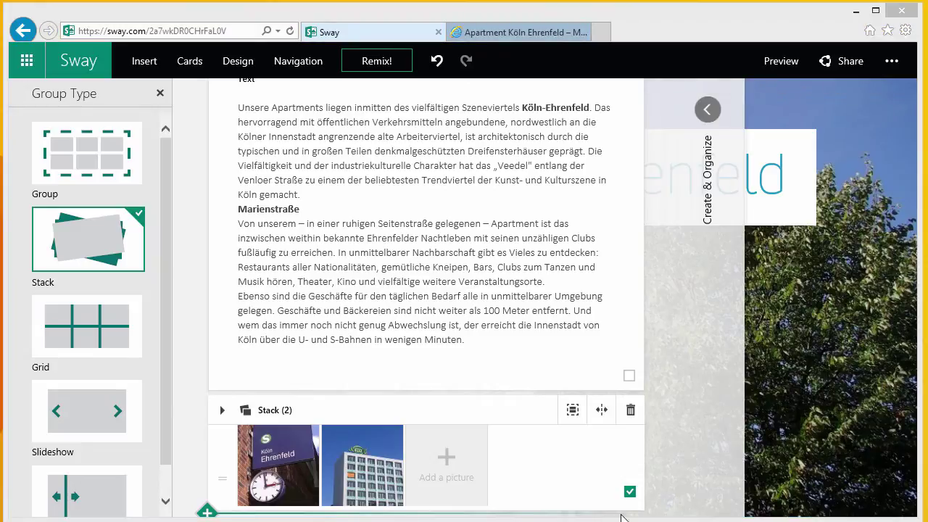
pyautogui.click(88, 180)
pyautogui.click(189, 62)
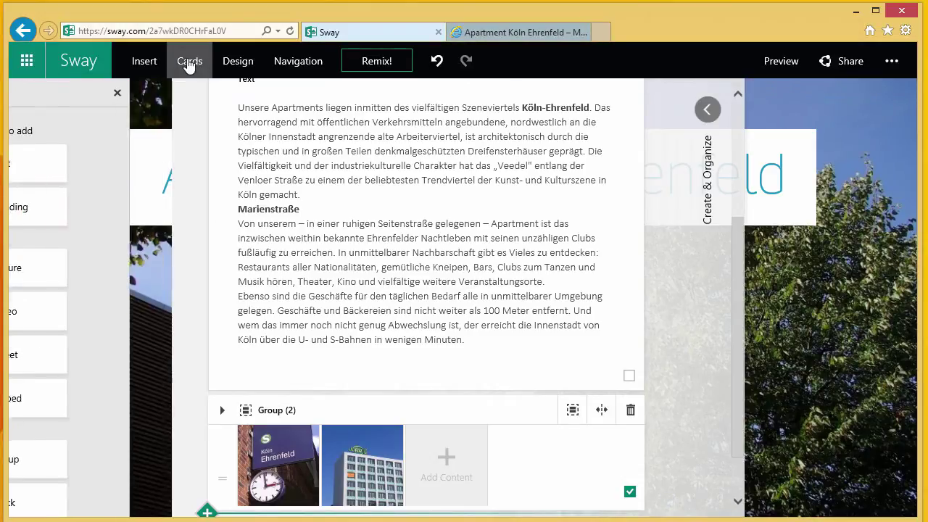
# Add a picture card below the group and upload photos KEf_04 through KEf_08
pyautogui.click(131, 274)
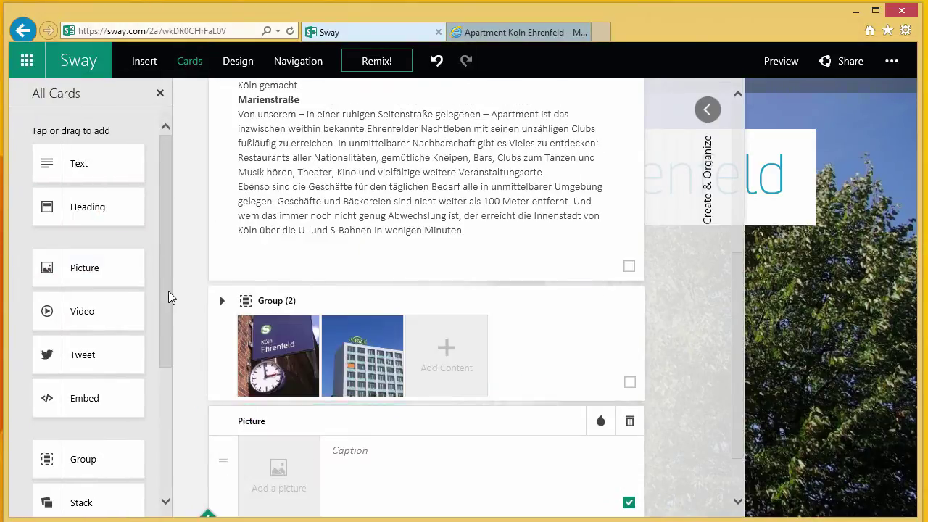
pyautogui.click(286, 463)
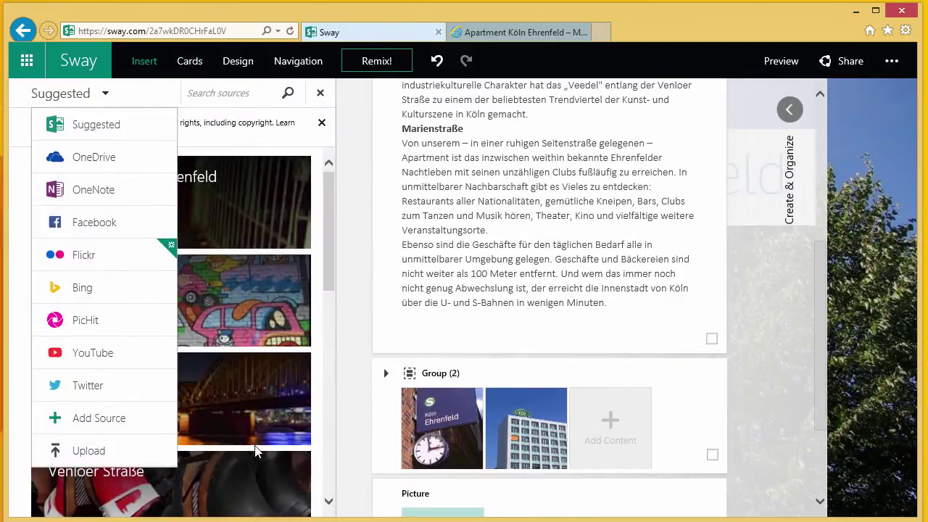
pyautogui.click(89, 451)
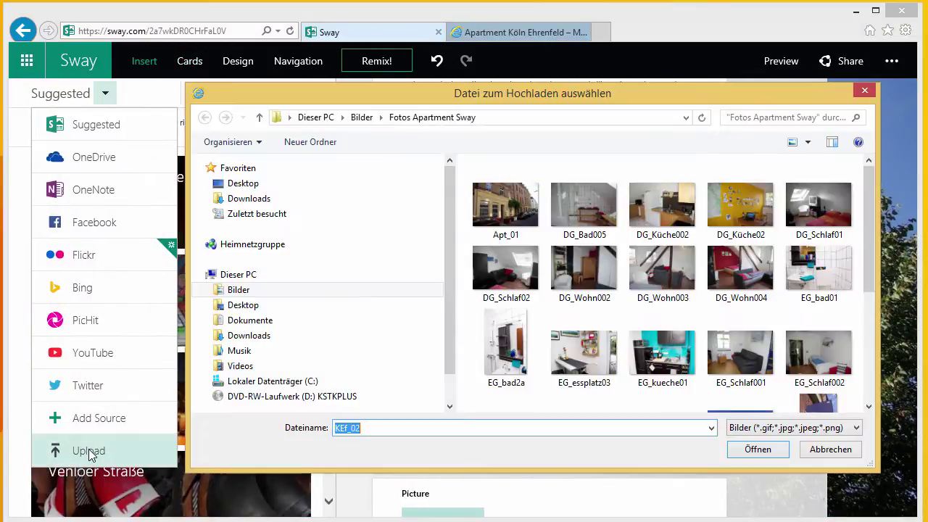
pyautogui.moveTo(870, 231); pyautogui.dragTo(863, 370)
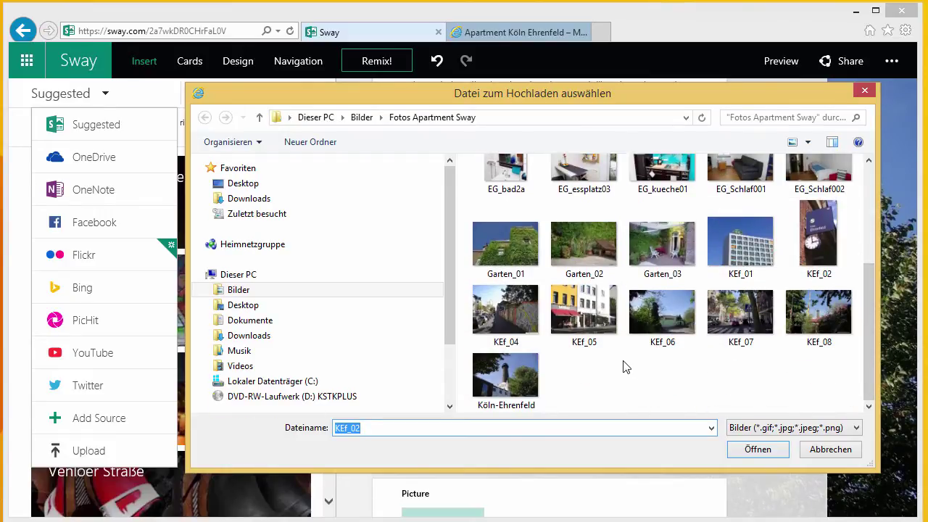
pyautogui.click(518, 324)
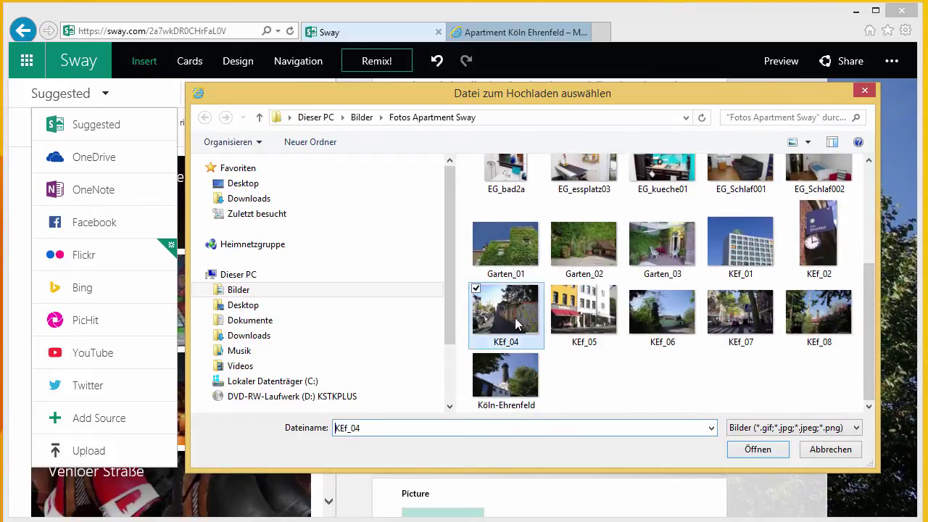
pyautogui.keyDown('shift'); pyautogui.click(816, 324); pyautogui.keyUp('shift')
pyautogui.click(760, 448)
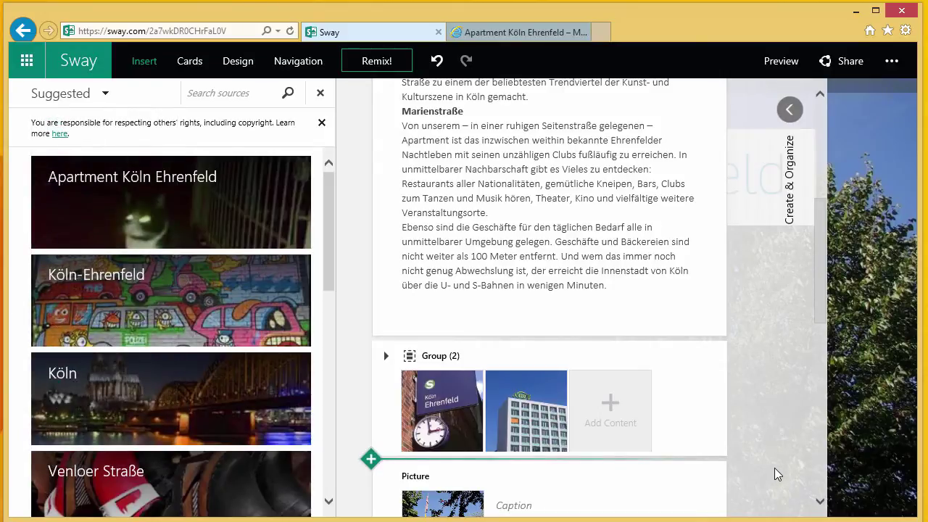
# Select the five newly uploaded street photo cards in the storyline
pyautogui.moveTo(820, 218); pyautogui.dragTo(817, 297)
pyautogui.click(698, 240)
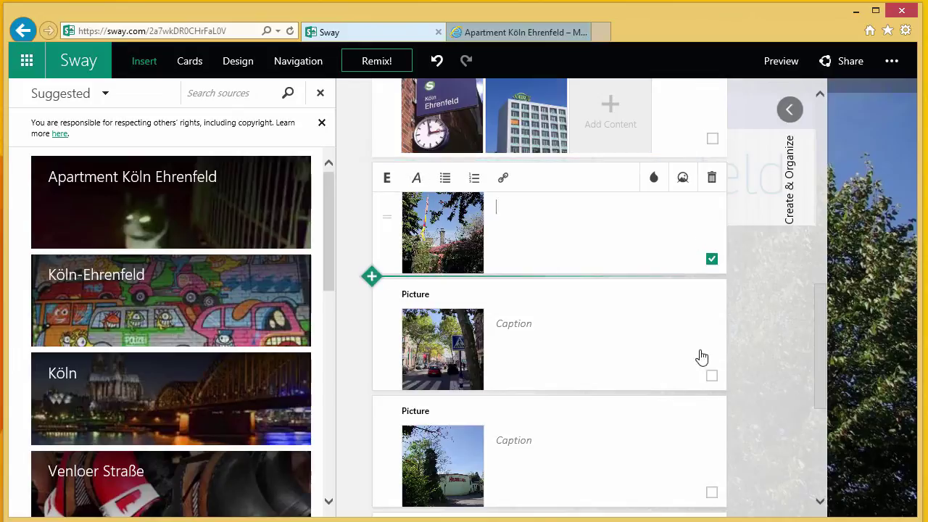
pyautogui.click(712, 376)
pyautogui.click(714, 494)
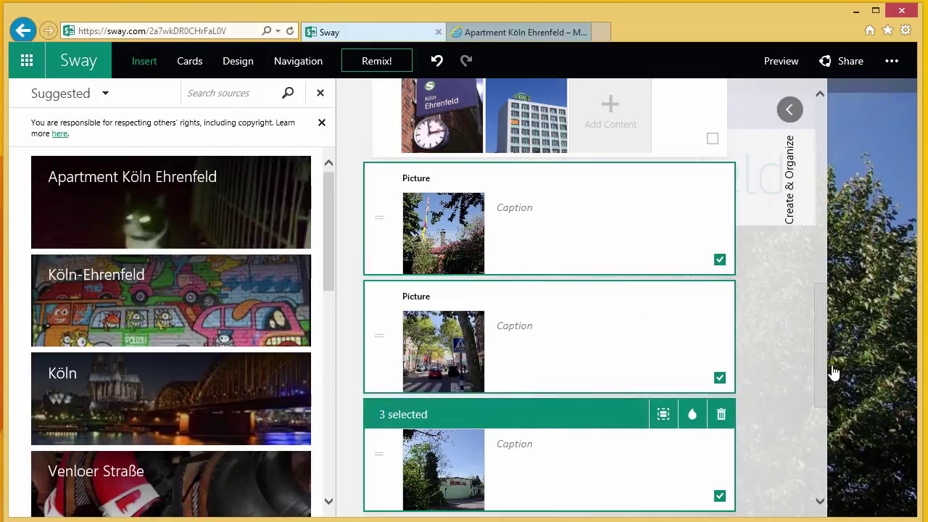
pyautogui.moveTo(820, 304); pyautogui.dragTo(812, 406)
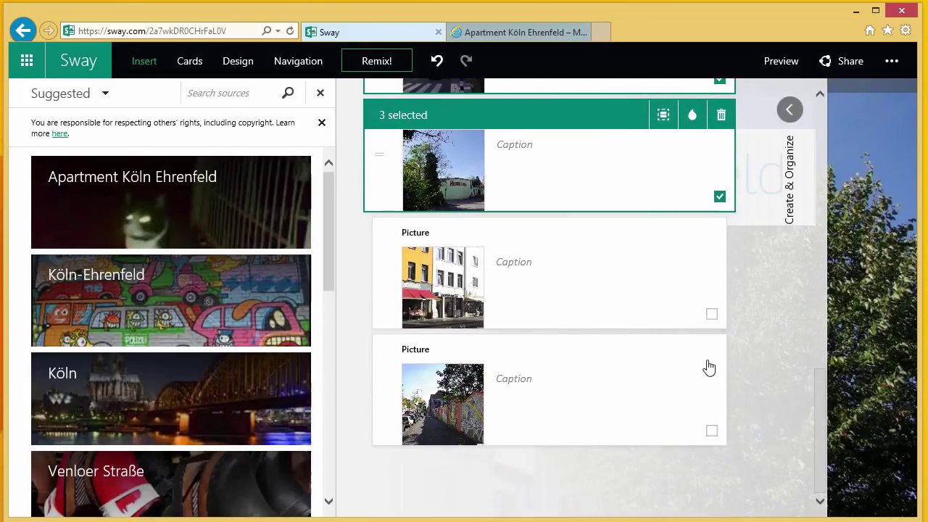
pyautogui.click(711, 314)
pyautogui.click(711, 431)
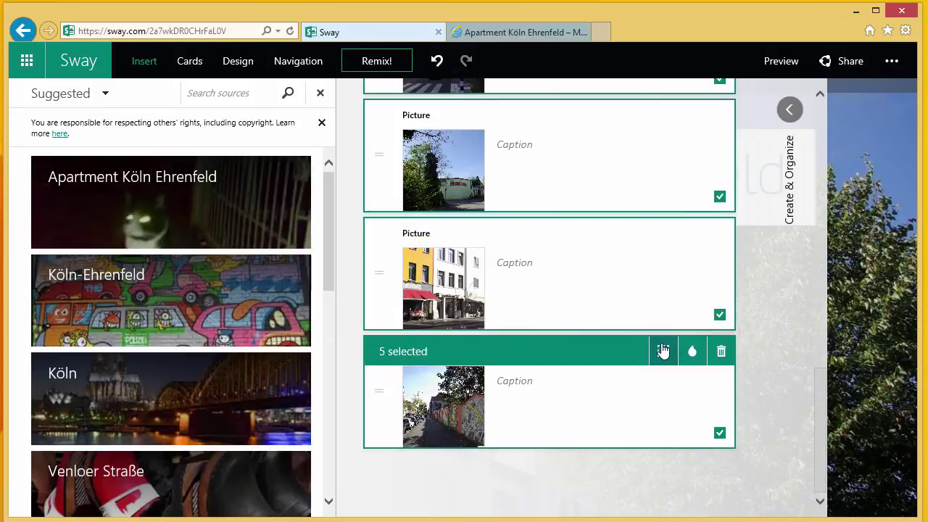
# Group the five photos as a Stack and collapse the storyline back to the preview
pyautogui.click(663, 351)
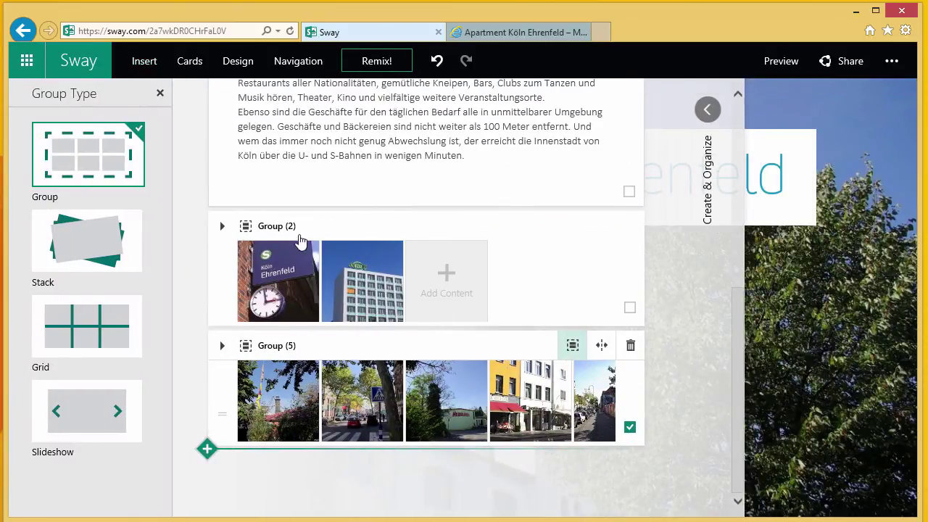
pyautogui.click(86, 248)
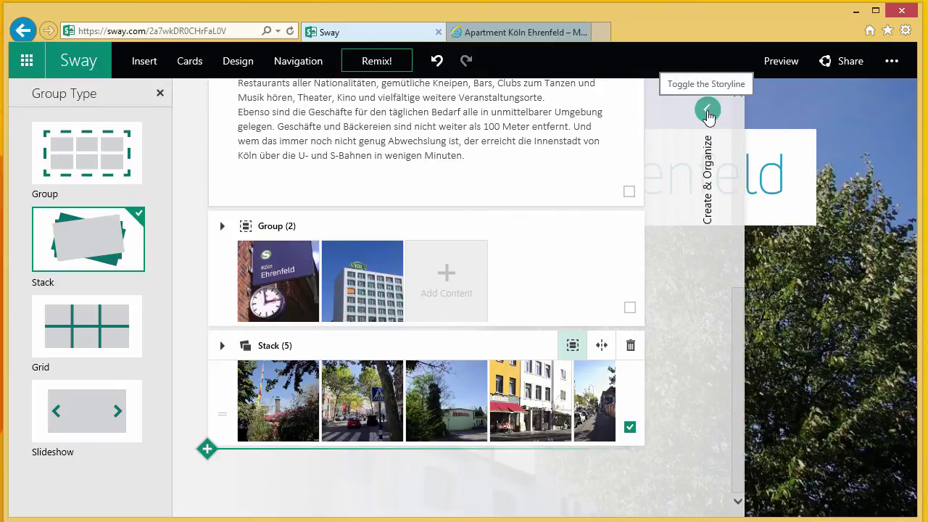
pyautogui.click(708, 112)
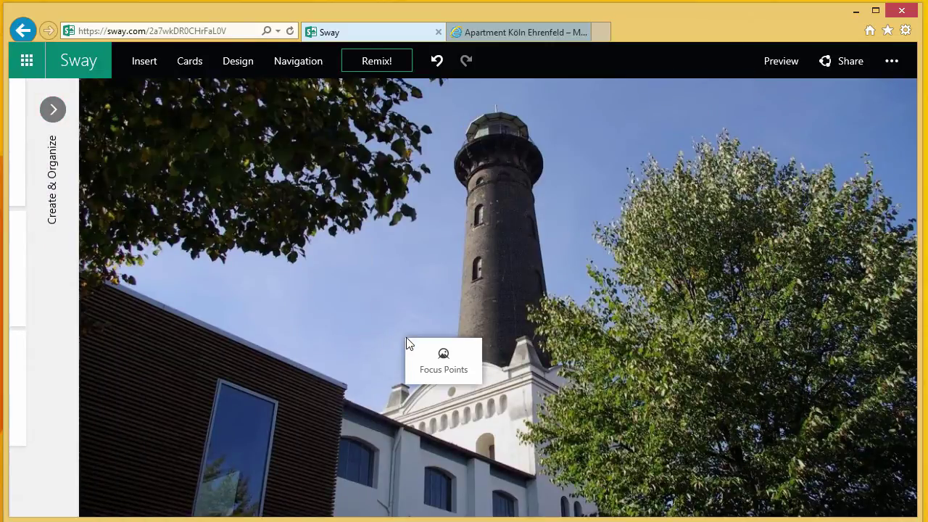
# Scroll to the photo stack in the preview and cycle through its pictures
pyautogui.scroll(-3, 369, 320)
pyautogui.scroll(-4, 368, 321)
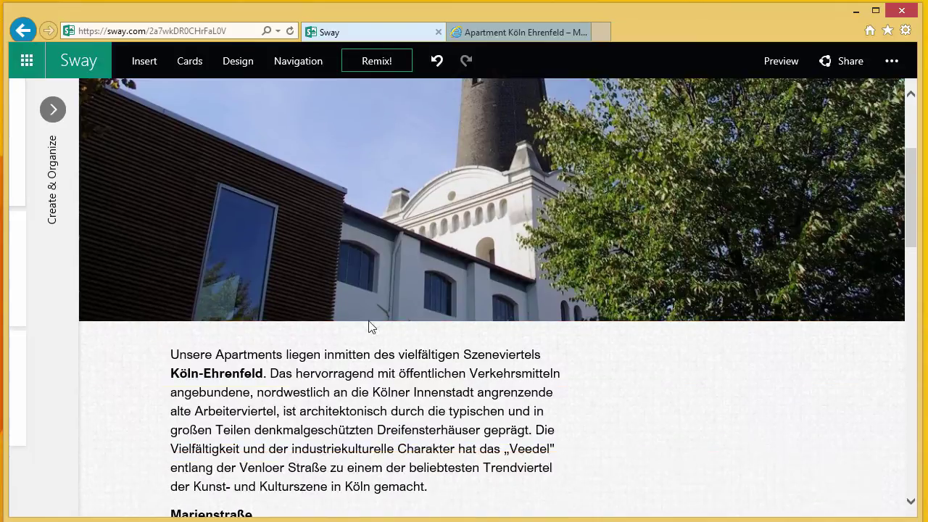
pyautogui.scroll(-2, 370, 323)
pyautogui.scroll(-3, 370, 323)
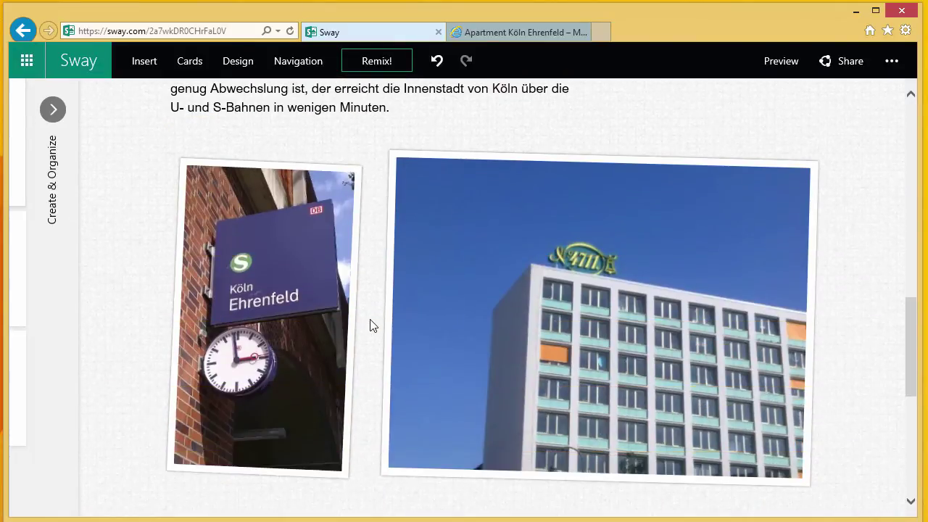
pyautogui.scroll(-2, 370, 325)
pyautogui.scroll(-2, 371, 325)
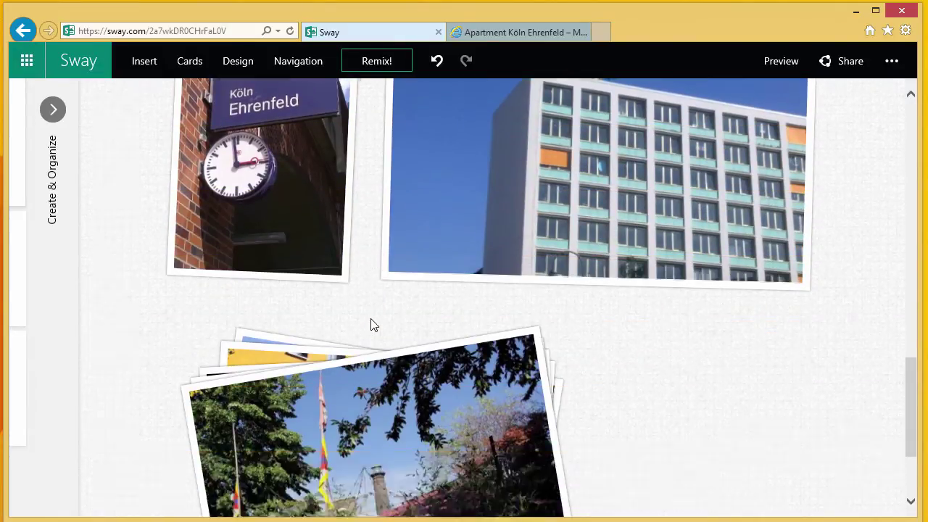
pyautogui.scroll(-2, 372, 323)
pyautogui.click(366, 305)
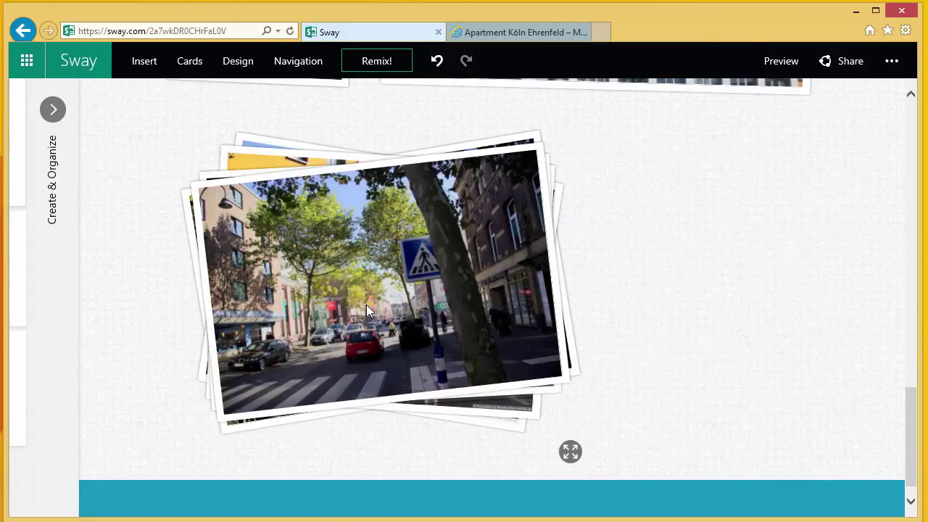
pyautogui.click(366, 305)
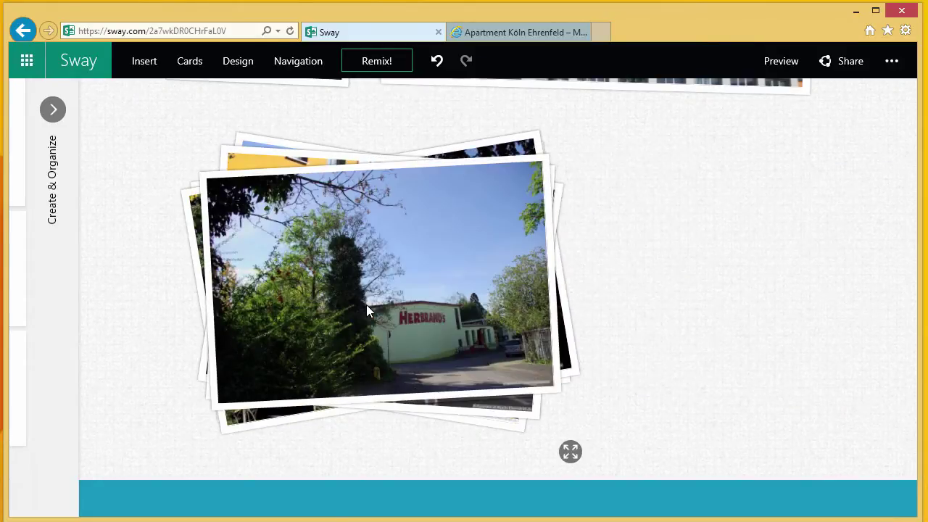
pyautogui.click(366, 304)
pyautogui.click(367, 304)
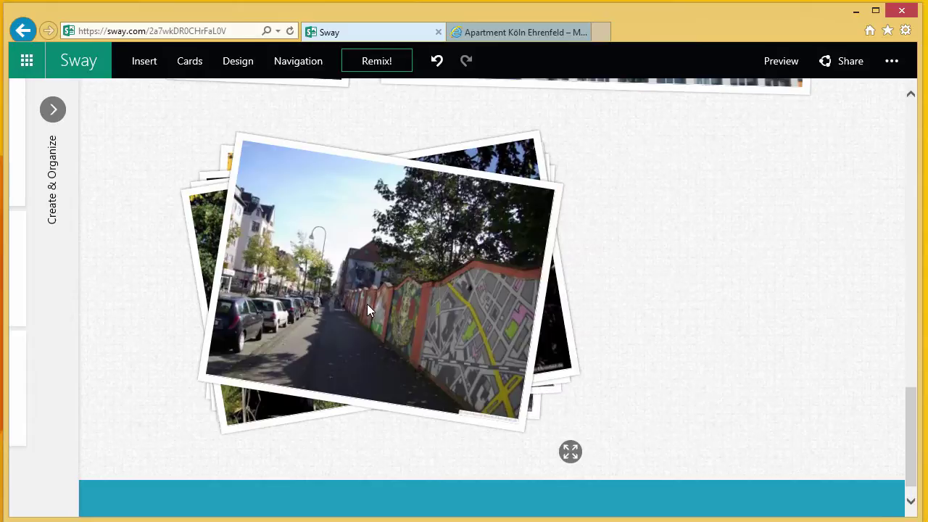
# Return to the top of the preview and reopen the Create & Organize storyline
pyautogui.scroll(5, 367, 304)
pyautogui.scroll(5, 367, 303)
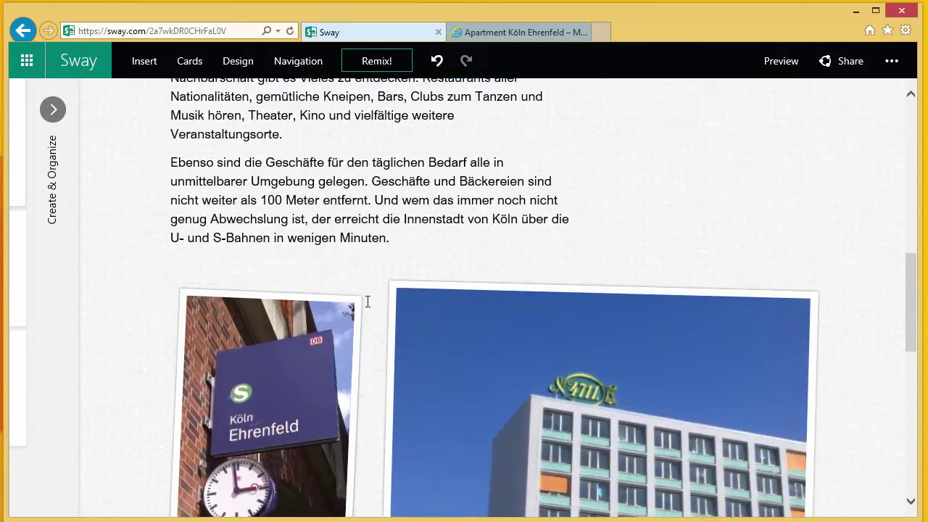
pyautogui.scroll(5, 367, 304)
pyautogui.scroll(1, 366, 302)
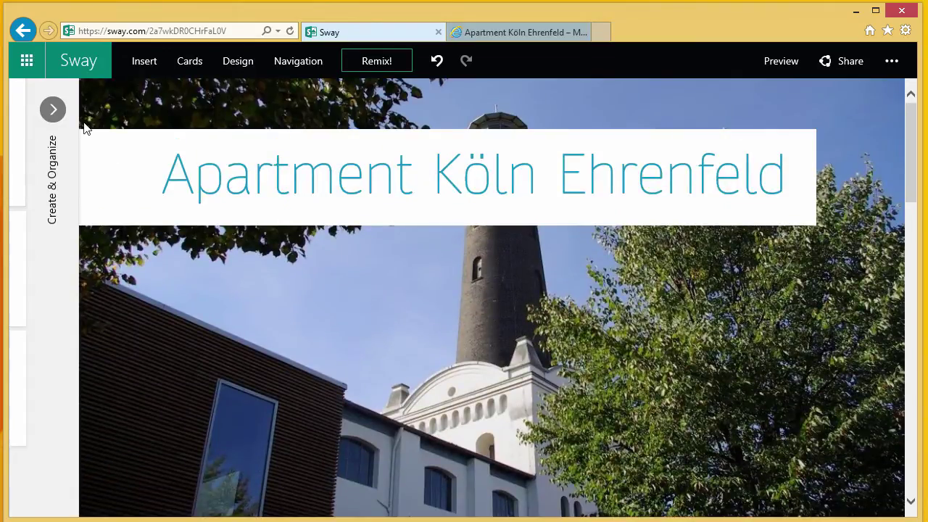
pyautogui.click(53, 109)
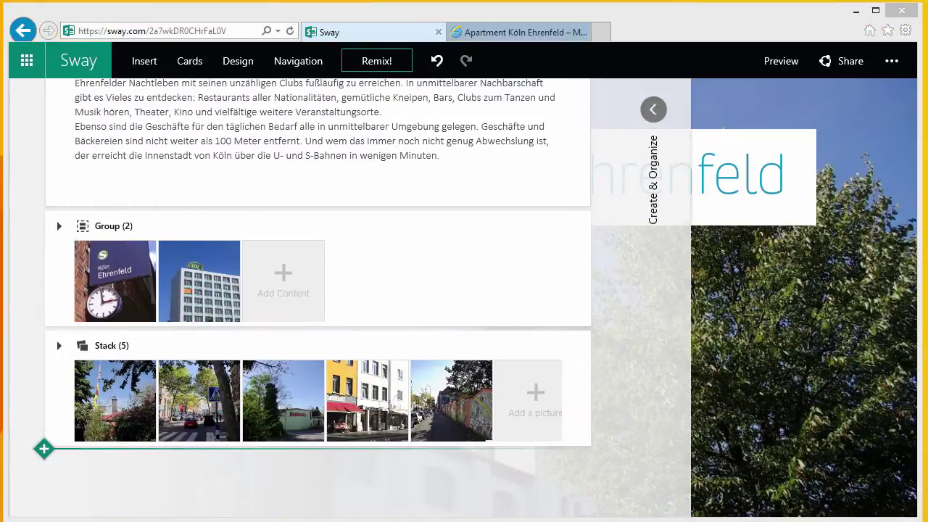
# Add a Heading card below the Stack reading 'Apartment | Marienstrasse'
pyautogui.click(43, 449)
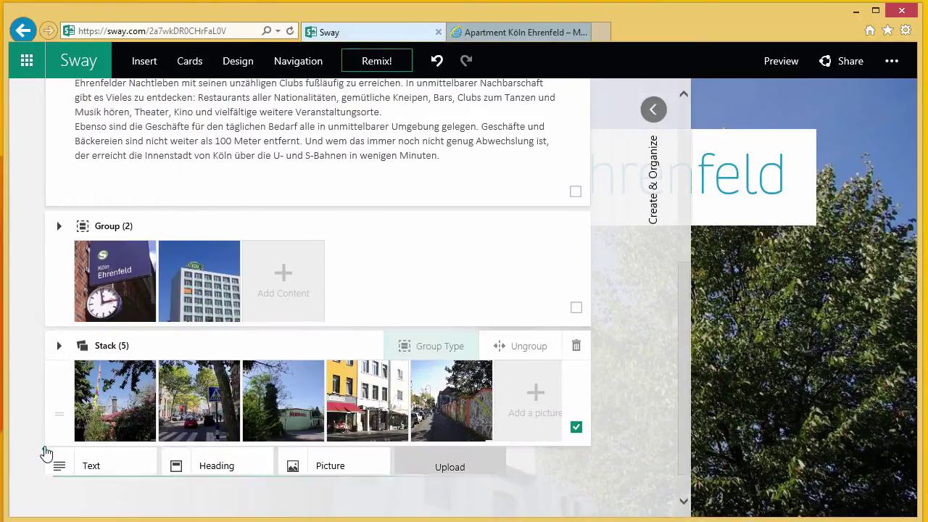
pyautogui.click(210, 482)
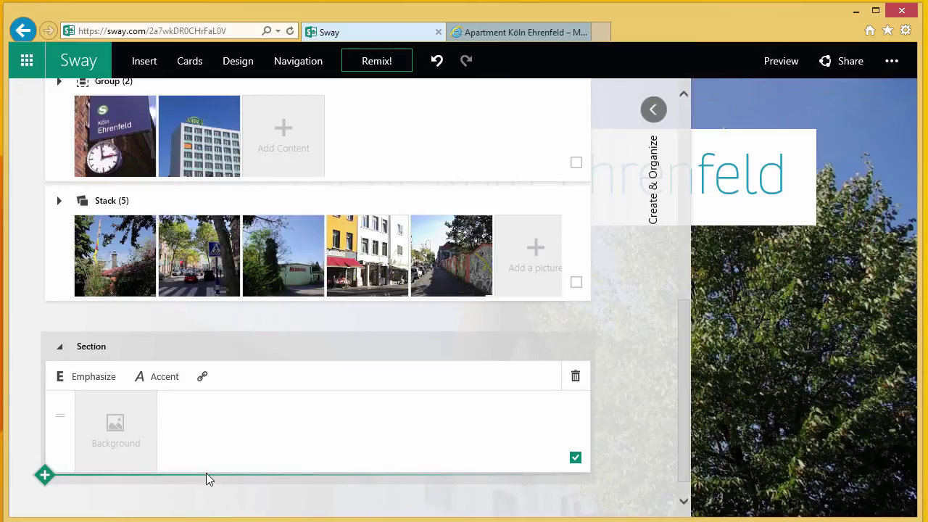
pyautogui.write('Apart')
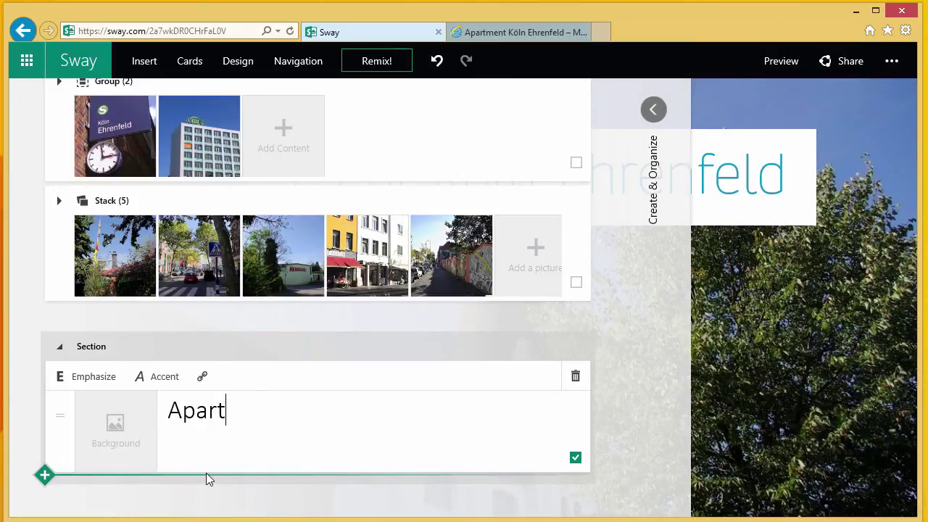
pyautogui.write('ment | ')
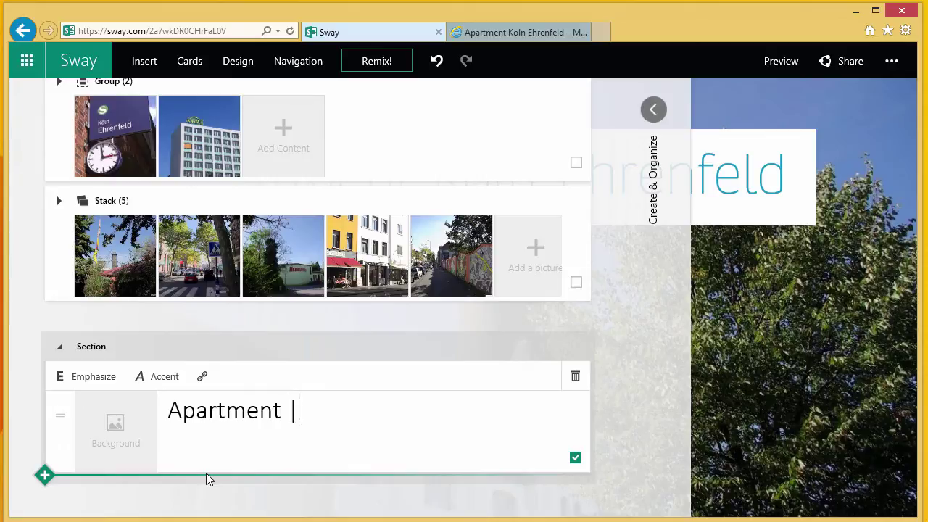
pyautogui.write('Marie')
pyautogui.press('BackSpace')
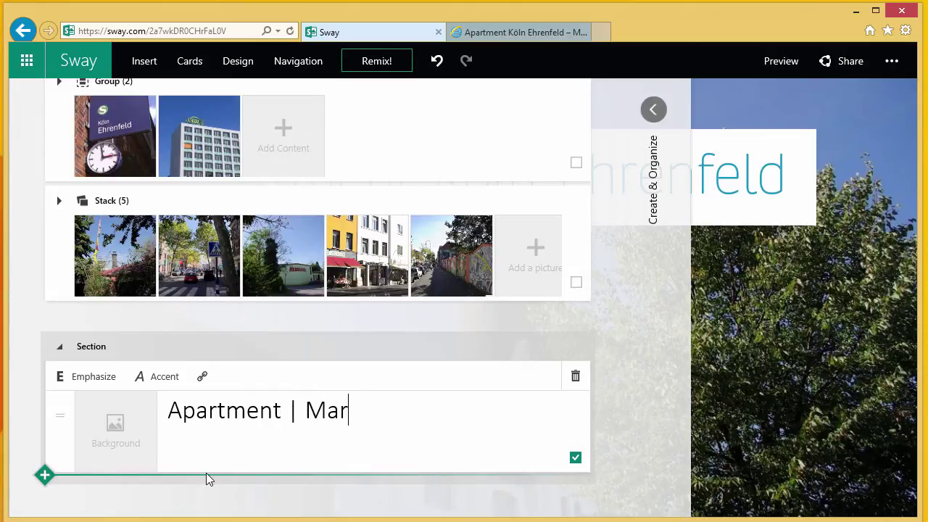
pyautogui.write('ienstrasse')
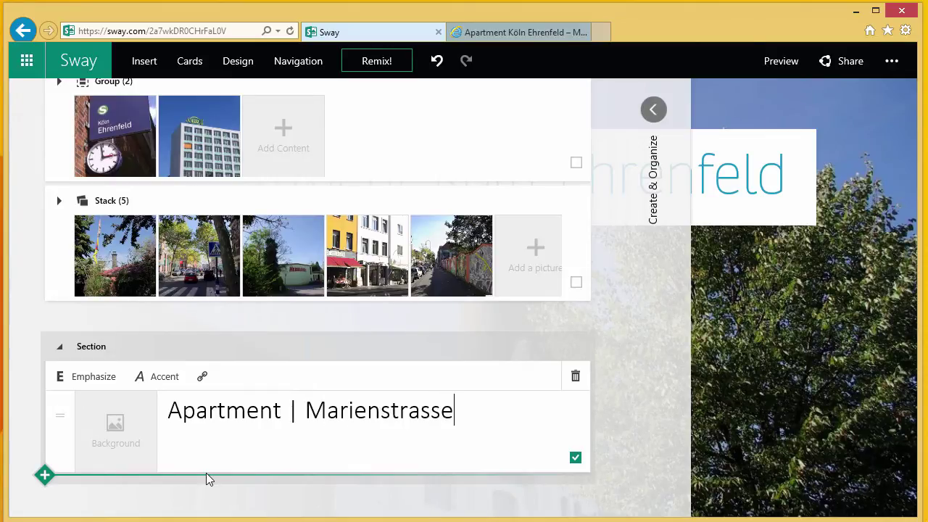
# Upload Apt_01 as the background picture of the Marienstrasse heading
pyautogui.click(112, 445)
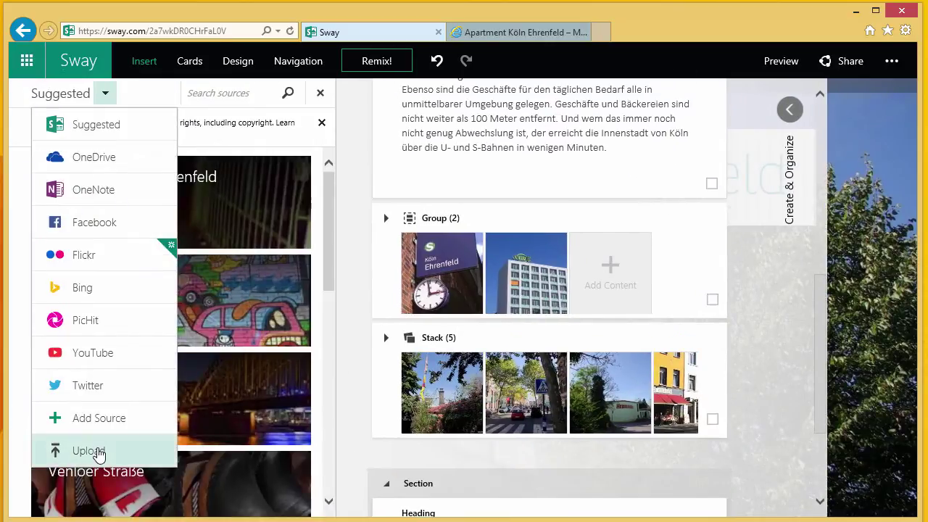
pyautogui.click(99, 453)
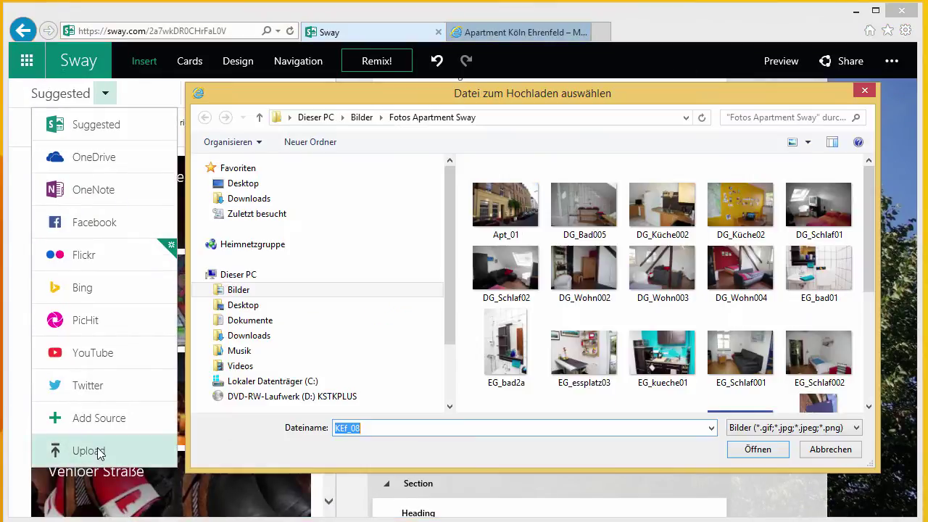
pyautogui.click(521, 217)
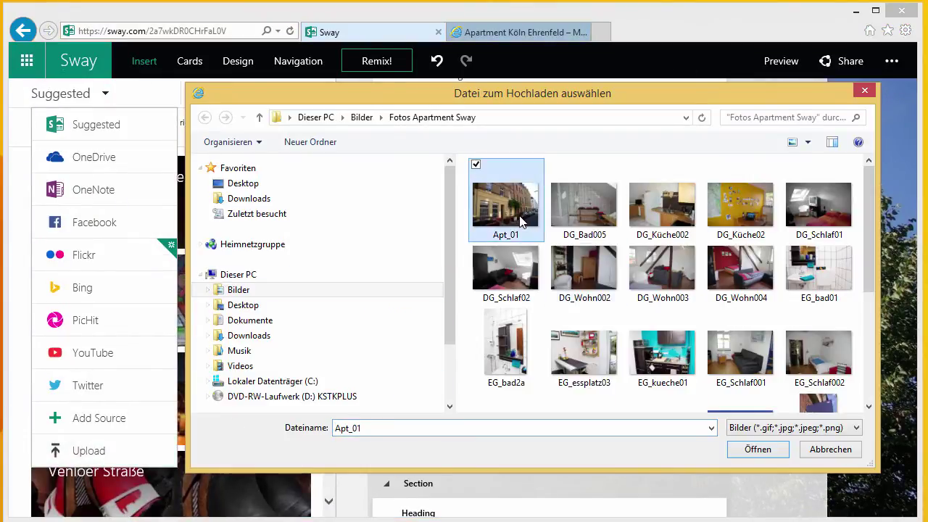
pyautogui.click(771, 456)
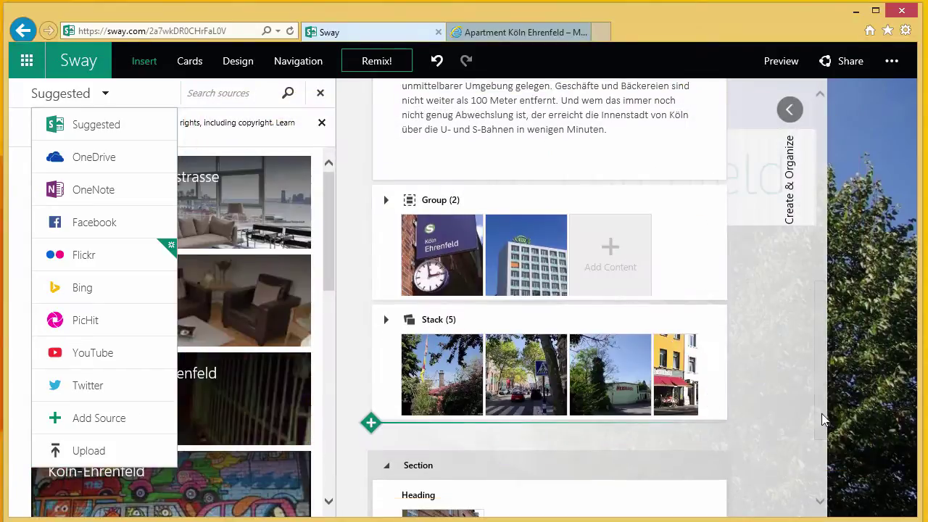
pyautogui.scroll(-1, 823, 425)
pyautogui.scroll(-2, 823, 425)
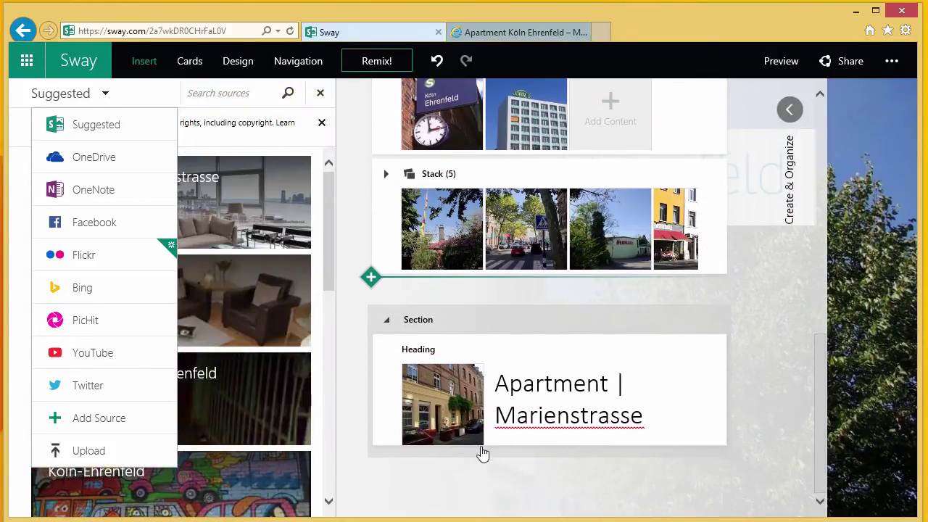
# Paste the apartment description into a new text card under the heading, then collapse the storyline
pyautogui.click(483, 457)
pyautogui.click(394, 472)
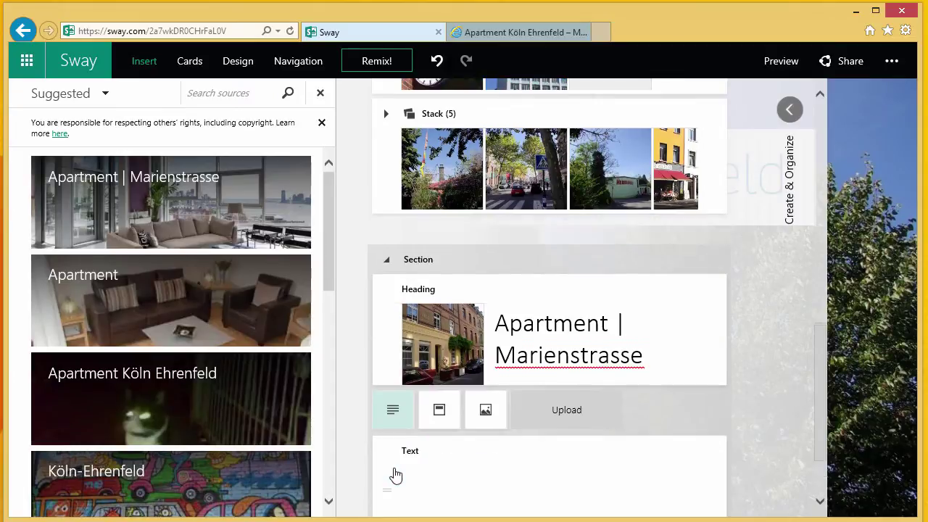
pyautogui.hotkey('ctrl', 'v')
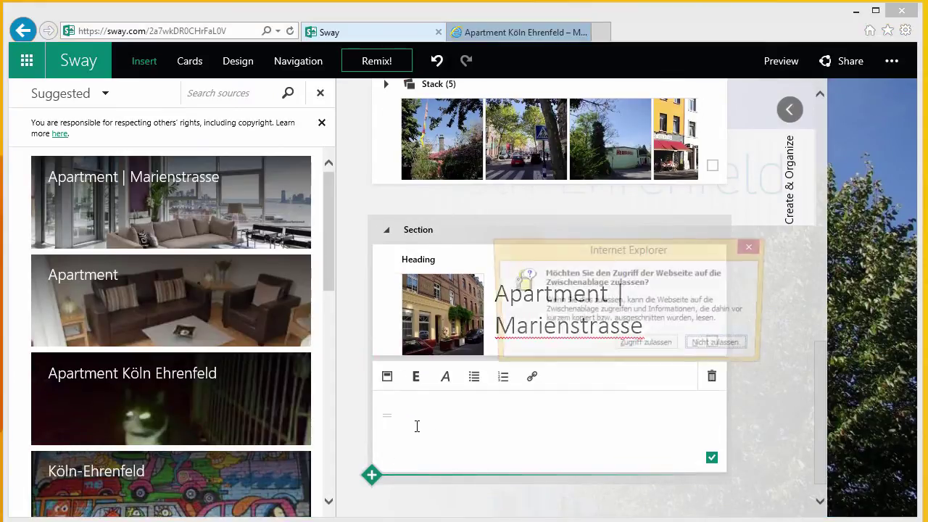
pyautogui.click(645, 346)
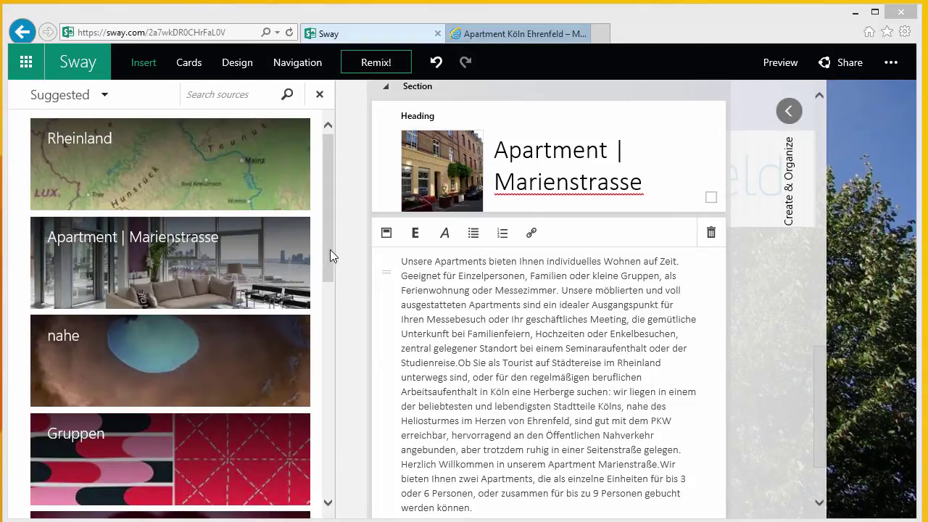
pyautogui.click(320, 95)
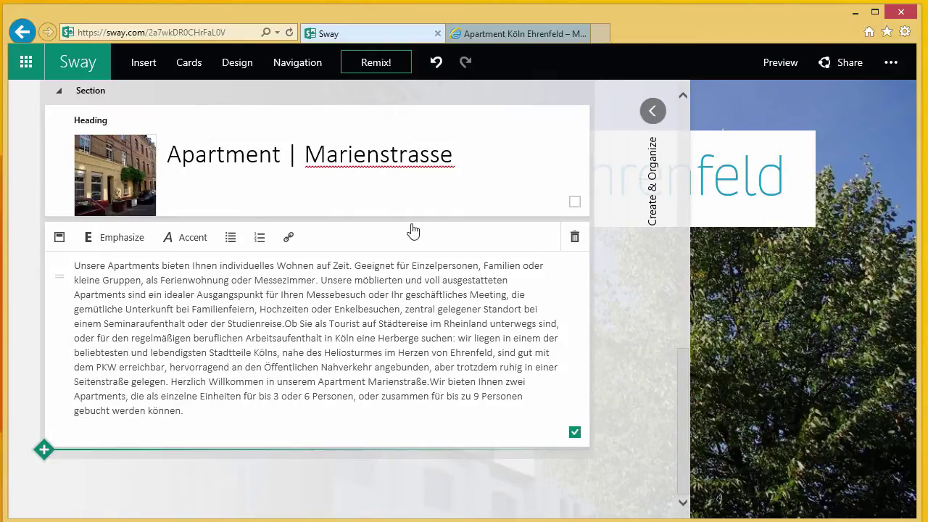
pyautogui.click(657, 114)
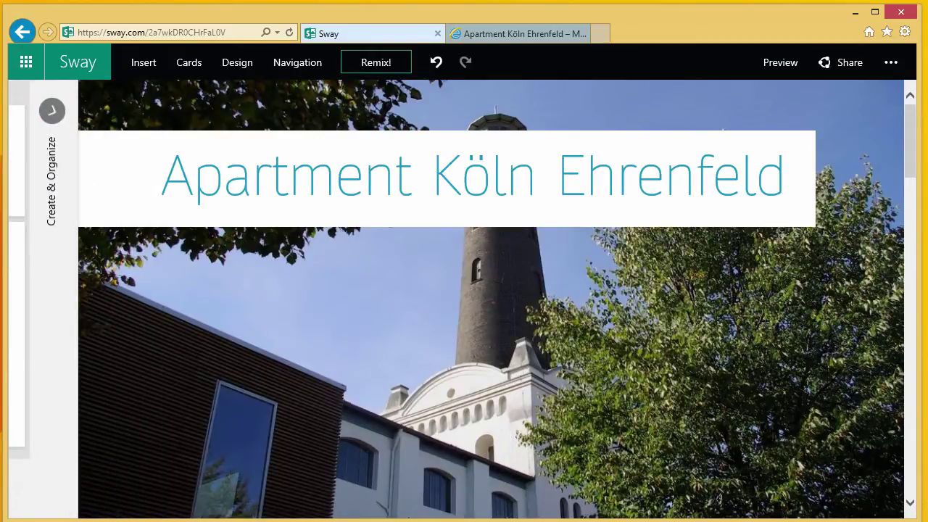
# Skim the preview, return to the top, and open the Design themes pane
pyautogui.moveTo(911, 145); pyautogui.dragTo(910, 345)
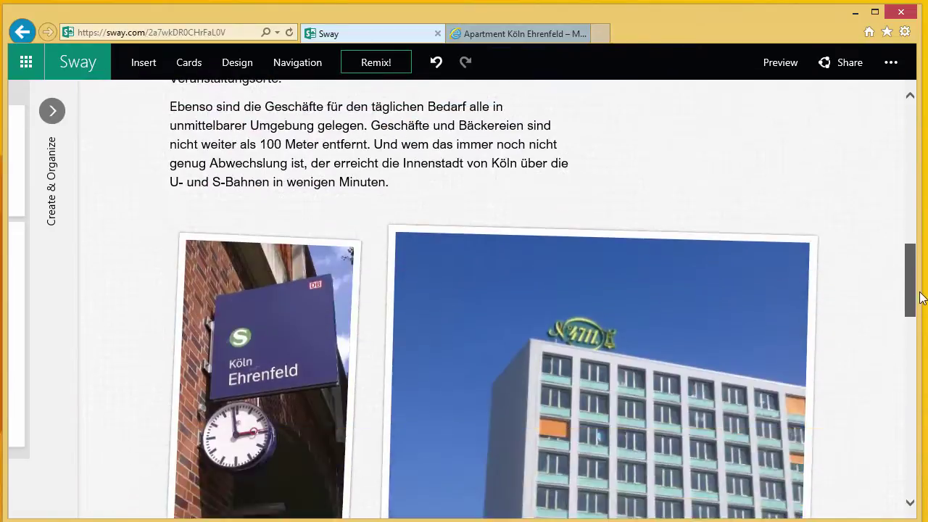
pyautogui.scroll(10, 731, 94)
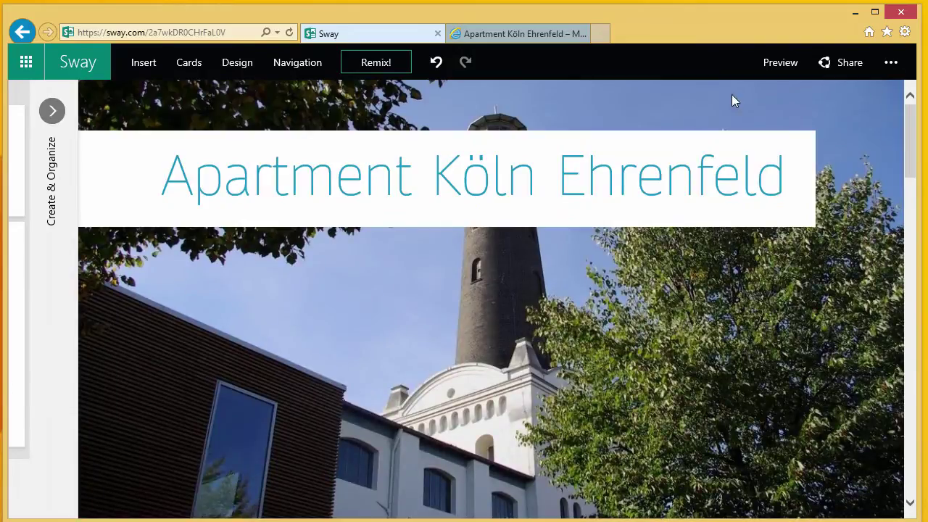
pyautogui.click(234, 69)
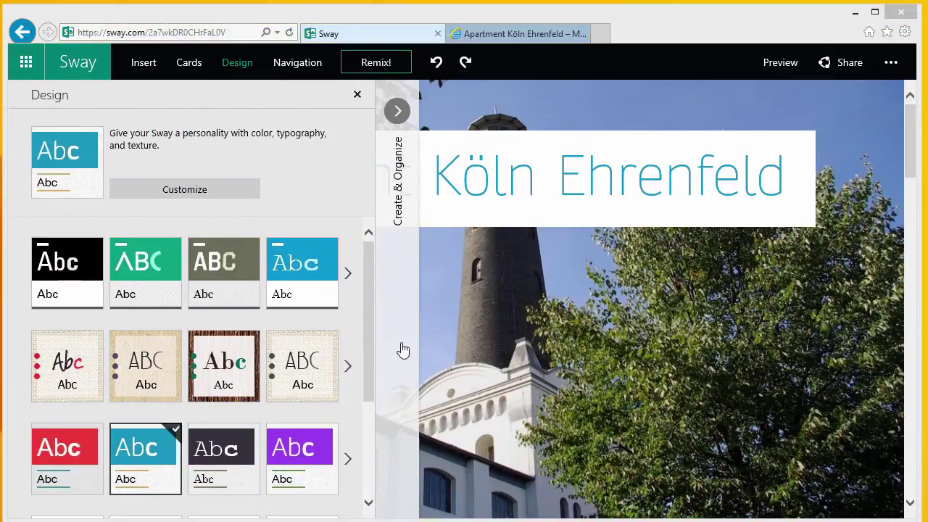
# Browse the theme rows and try the black-and-white theme
pyautogui.click(371, 299)
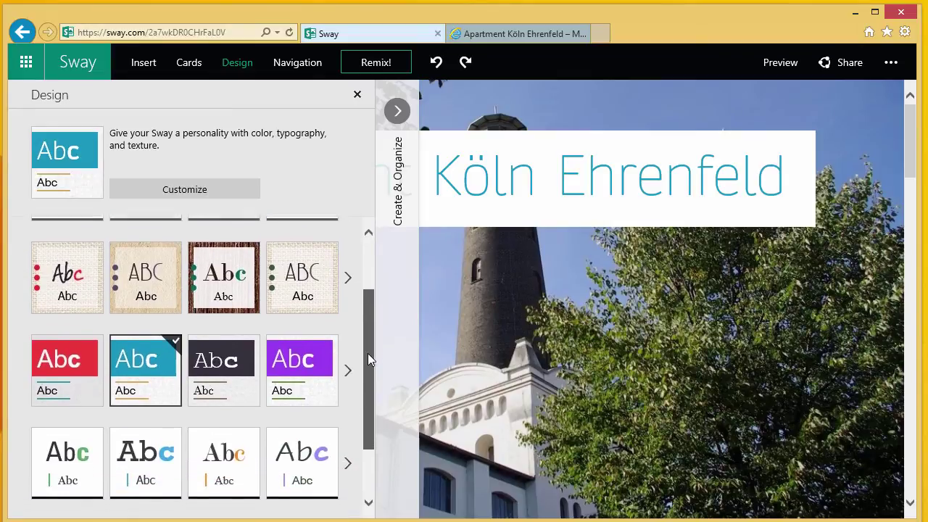
pyautogui.moveTo(370, 324)
pyautogui.mouseDown()
pyautogui.moveTo(357, 436)
pyautogui.moveTo(372, 307)
pyautogui.mouseUp()
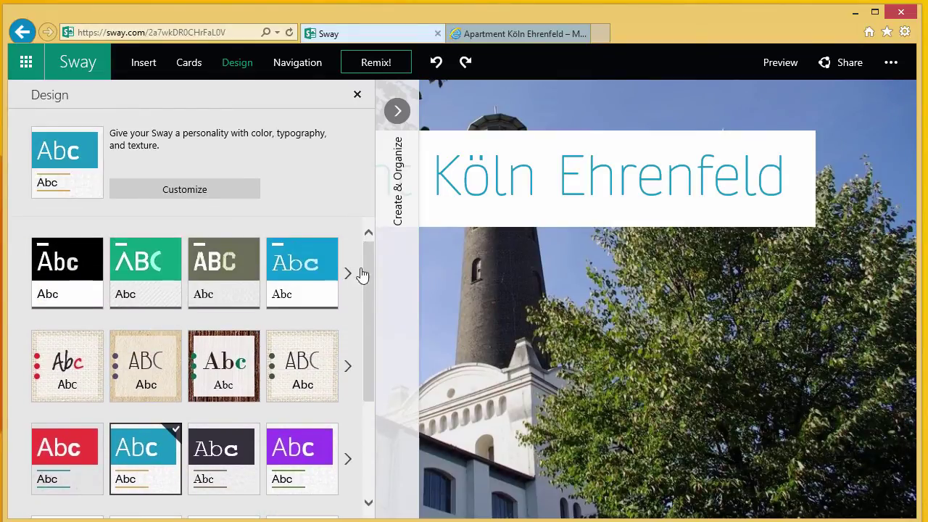
pyautogui.click(348, 273)
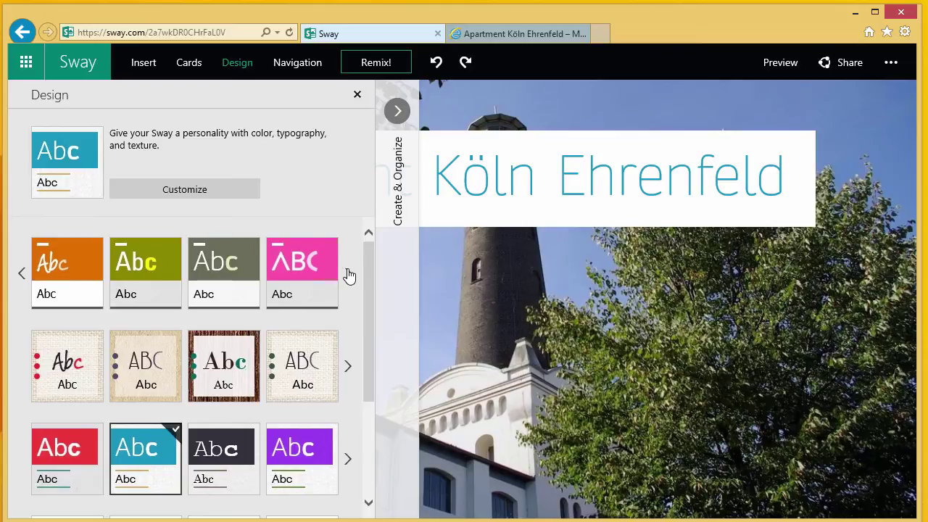
pyautogui.click(348, 274)
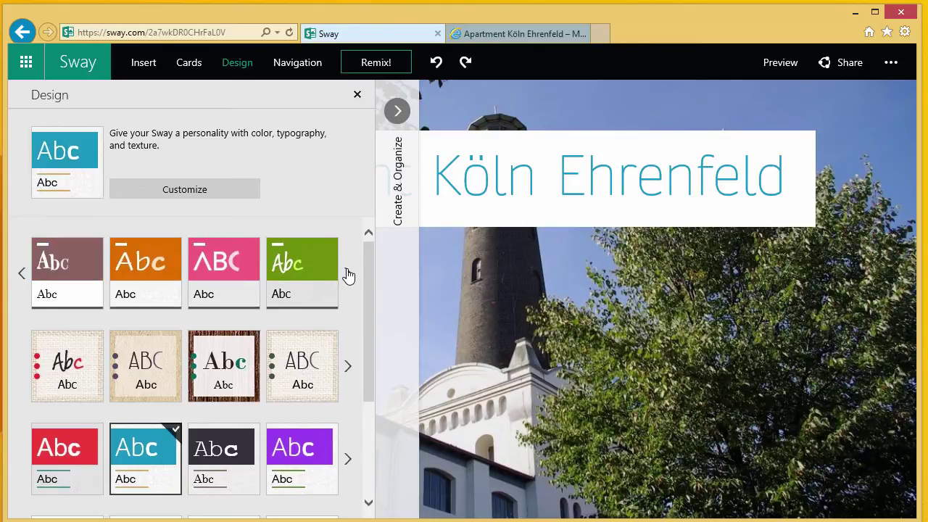
pyautogui.click(349, 274)
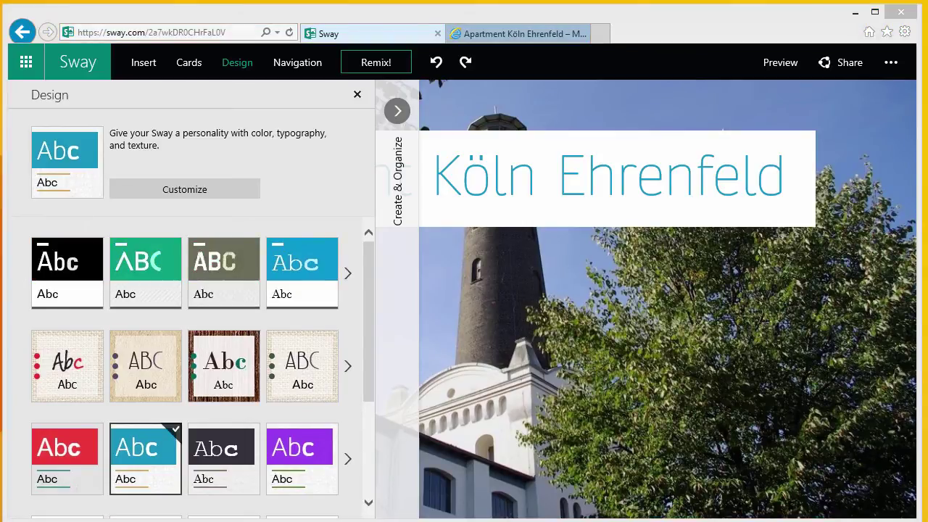
pyautogui.click(76, 276)
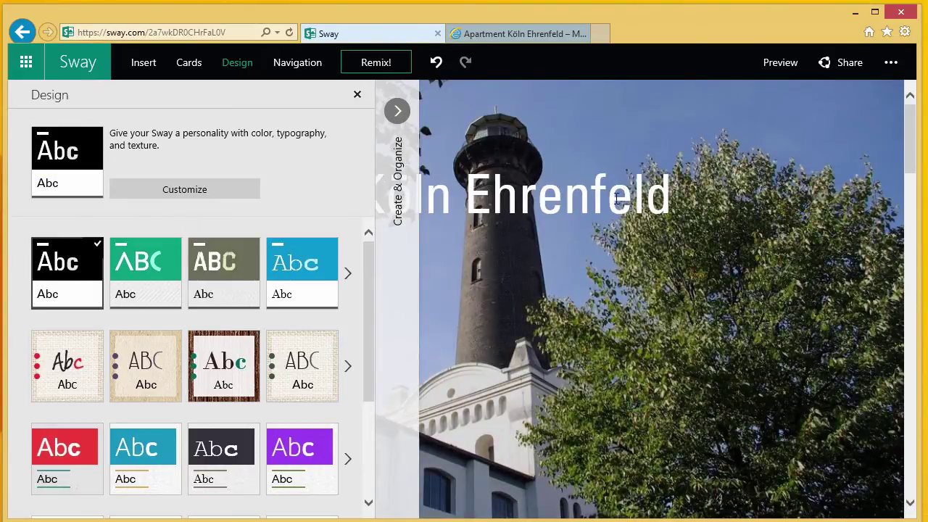
# Apply the pink floral theme and close the Design pane
pyautogui.moveTo(910, 152)
pyautogui.mouseDown()
pyautogui.moveTo(925, 232)
pyautogui.moveTo(924, 347)
pyautogui.moveTo(906, 122)
pyautogui.mouseUp()
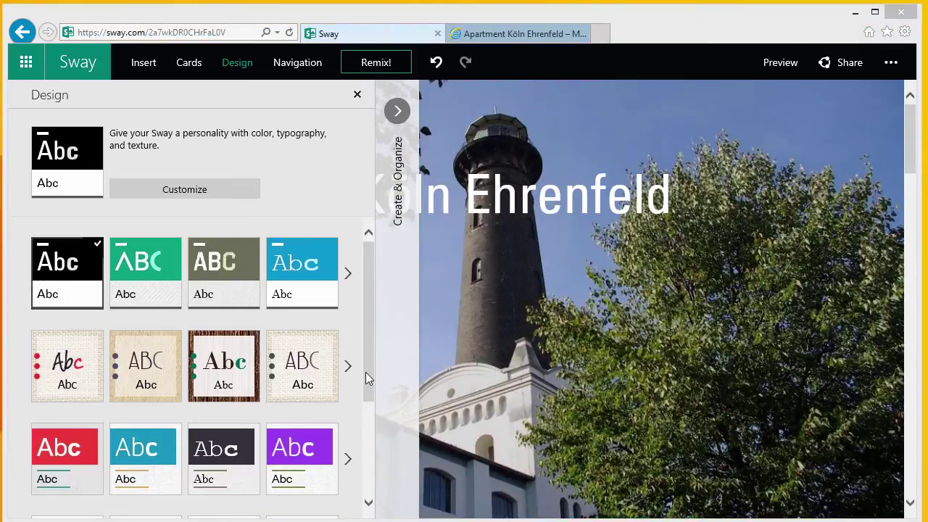
pyautogui.moveTo(368, 380); pyautogui.dragTo(368, 471)
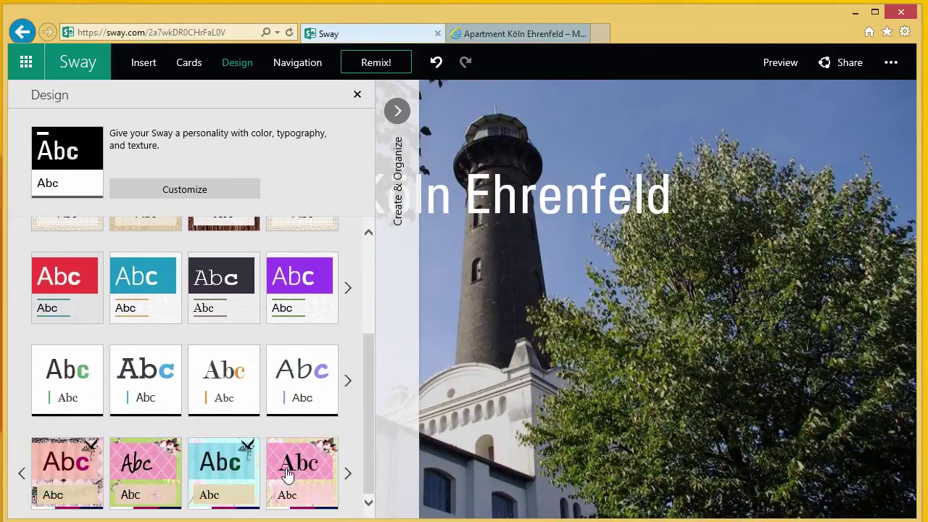
pyautogui.click(70, 470)
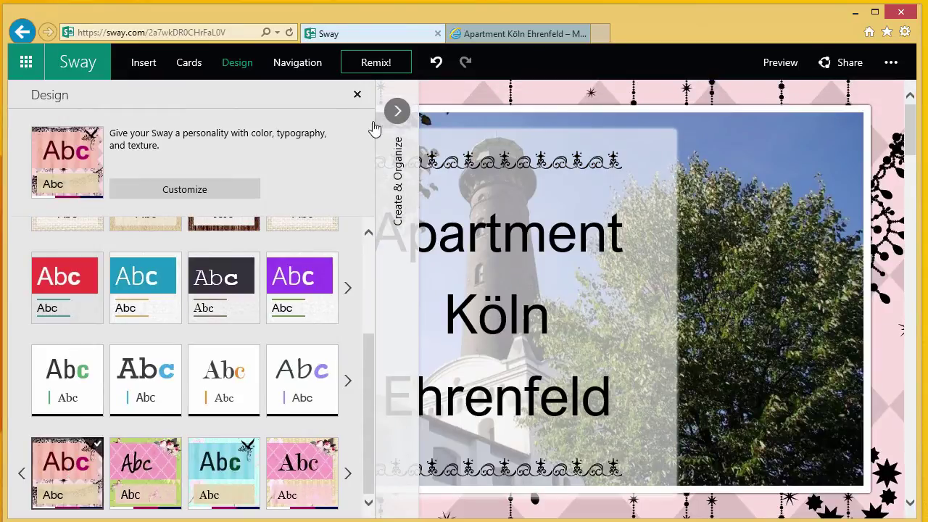
pyautogui.click(356, 95)
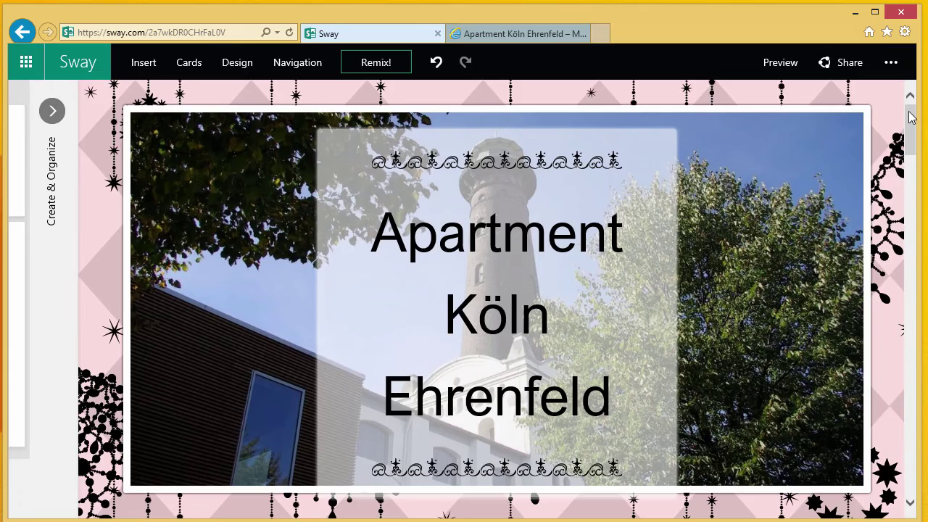
# Reapply the teal Abc theme in Design and close the pane
pyautogui.moveTo(911, 118)
pyautogui.mouseDown()
pyautogui.moveTo(925, 220)
pyautogui.moveTo(925, 360)
pyautogui.moveTo(926, 104)
pyautogui.mouseUp()
pyautogui.click(52, 110)
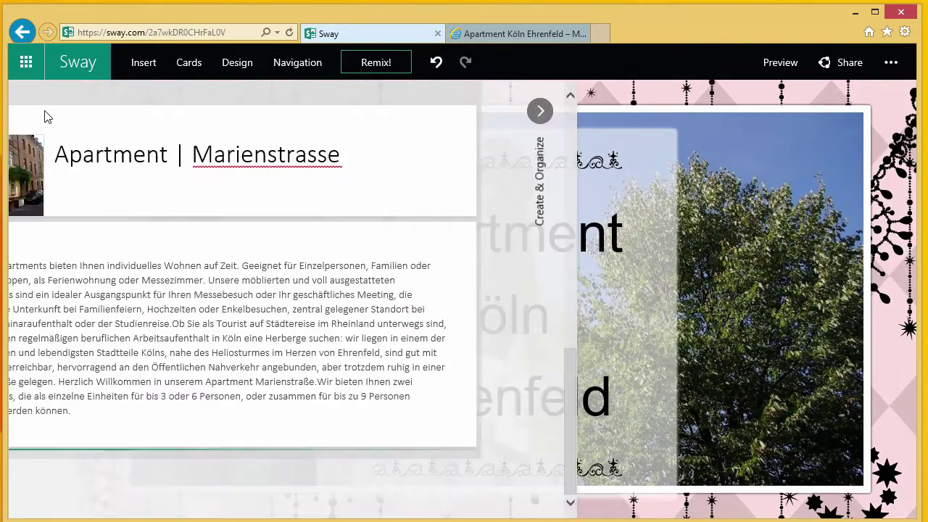
pyautogui.click(228, 64)
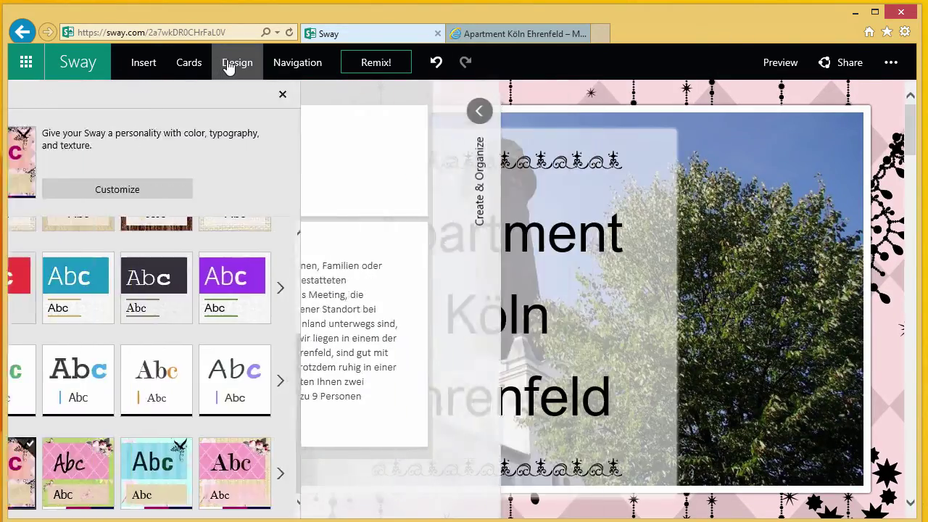
pyautogui.click(146, 297)
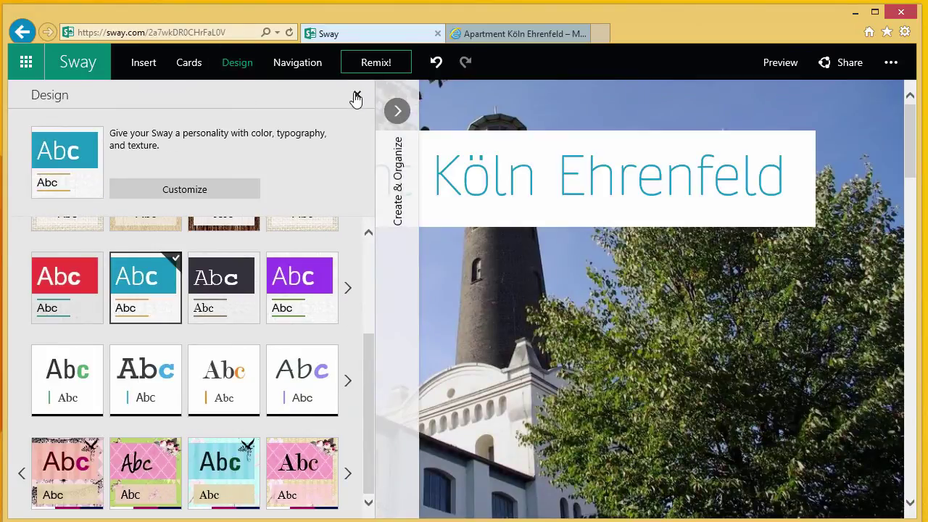
pyautogui.click(356, 97)
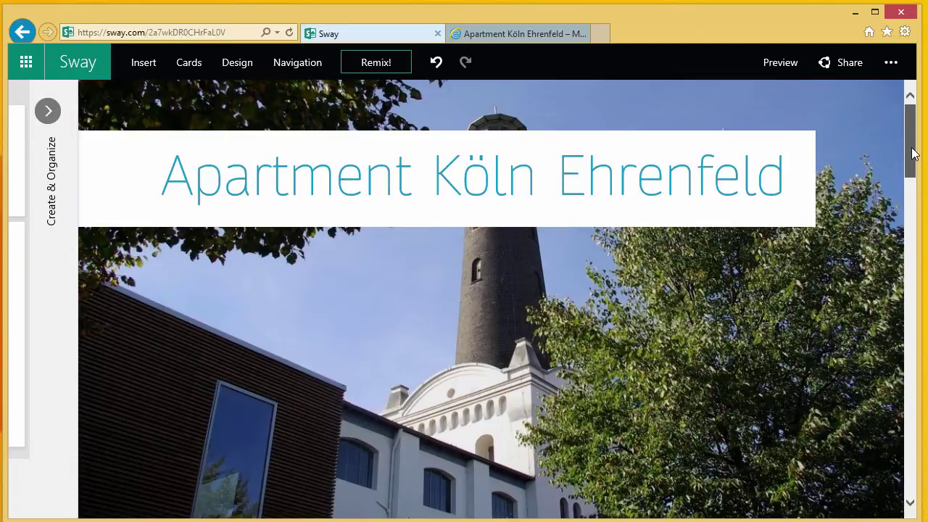
pyautogui.moveTo(913, 154)
pyautogui.mouseDown()
pyautogui.moveTo(924, 408)
pyautogui.moveTo(925, 141)
pyautogui.mouseUp()
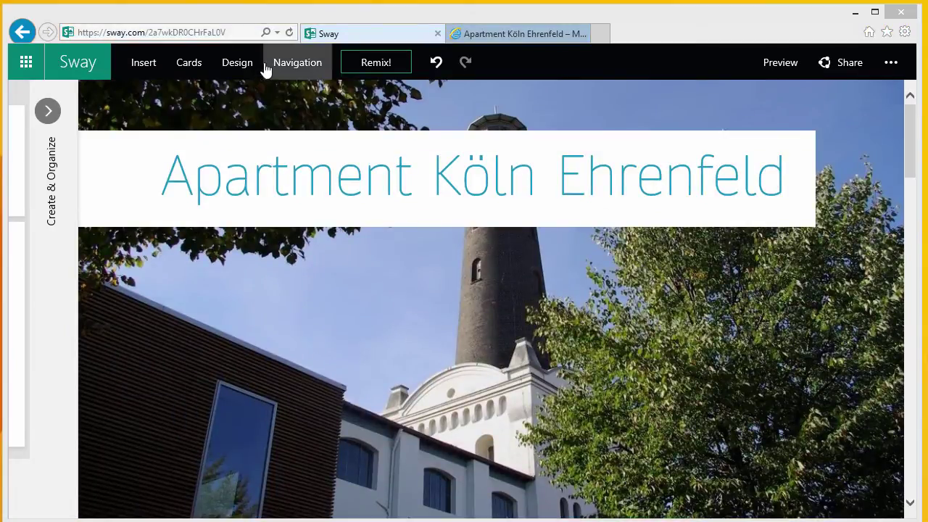
# Customize the design to take its colours from the office-building photo
pyautogui.click(237, 62)
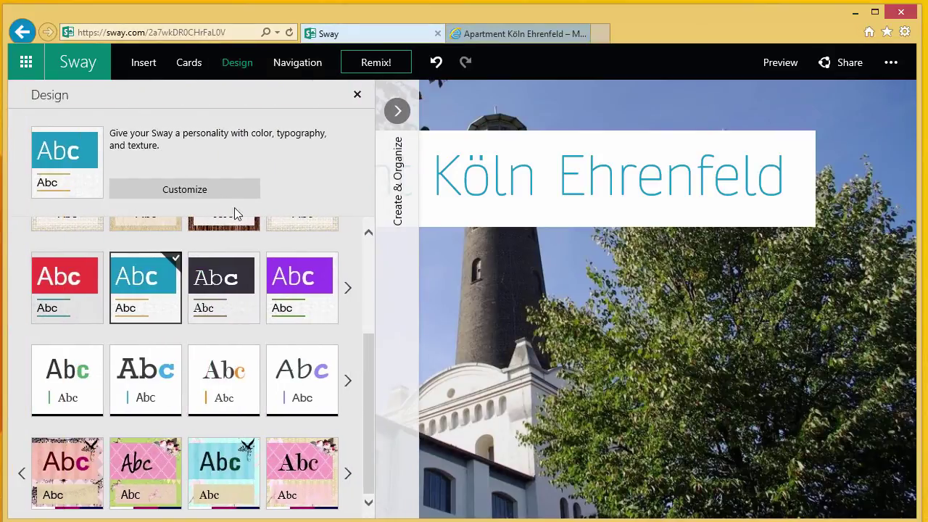
pyautogui.click(198, 191)
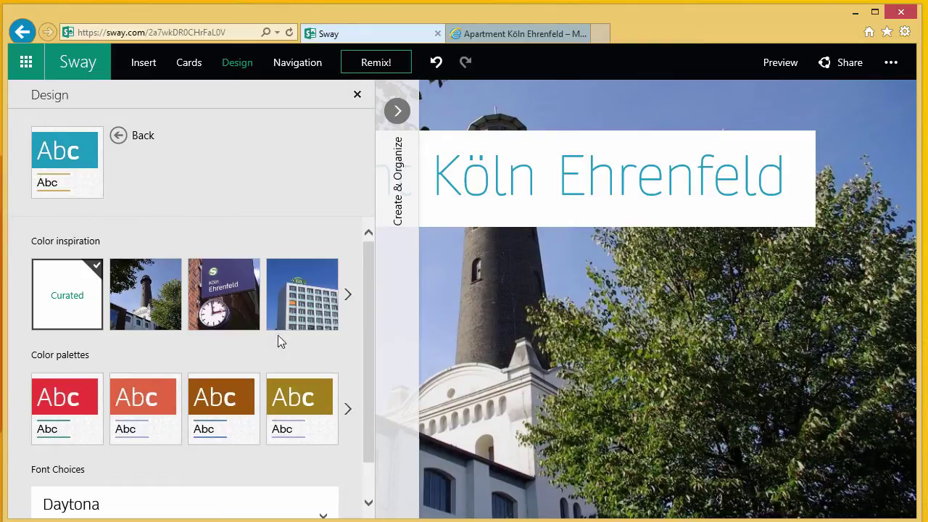
pyautogui.click(294, 293)
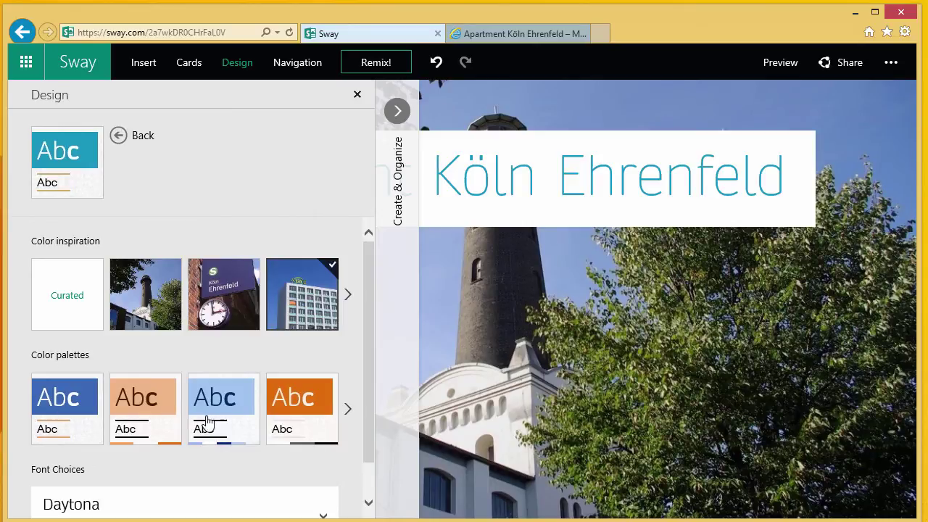
# Switch the font pairing to OCTIN VINTAGE with Georgia and close the pane
pyautogui.scroll(-1, 370, 330)
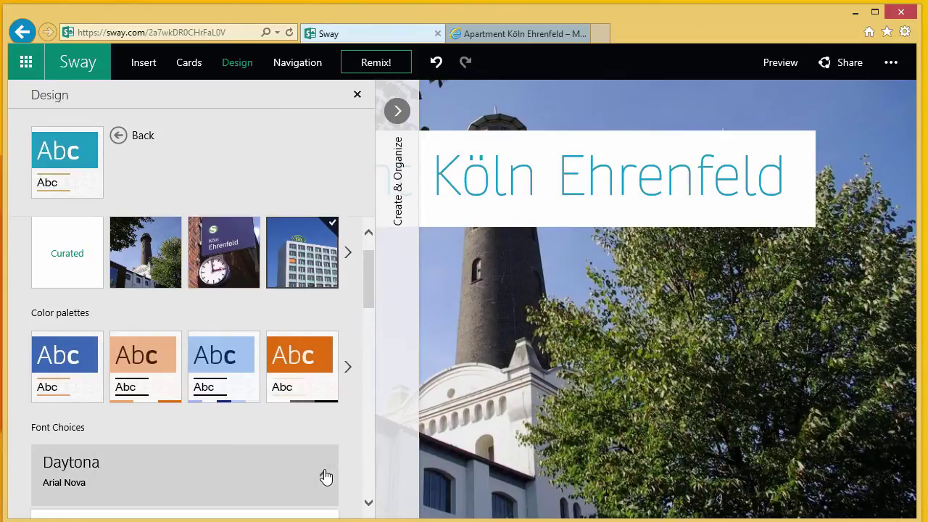
pyautogui.moveTo(368, 294); pyautogui.dragTo(377, 424)
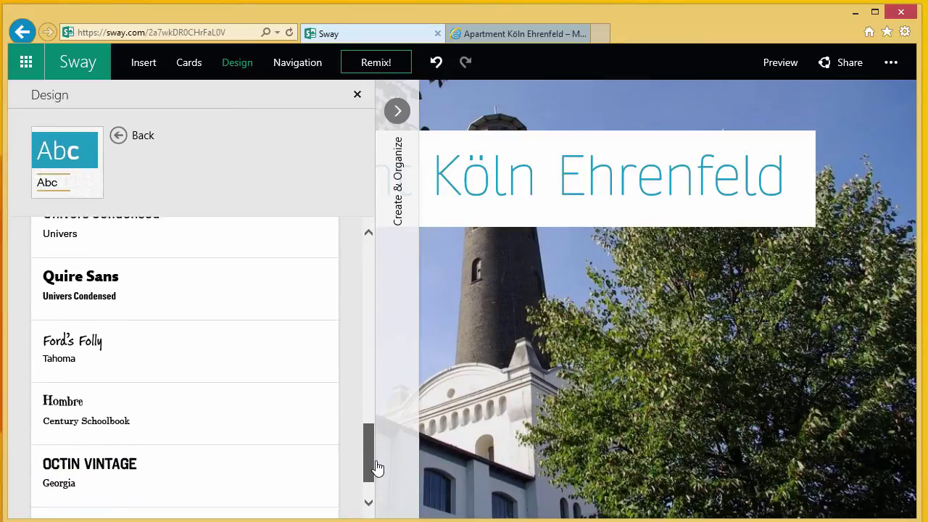
pyautogui.moveTo(376, 423); pyautogui.dragTo(375, 478)
pyautogui.click(180, 416)
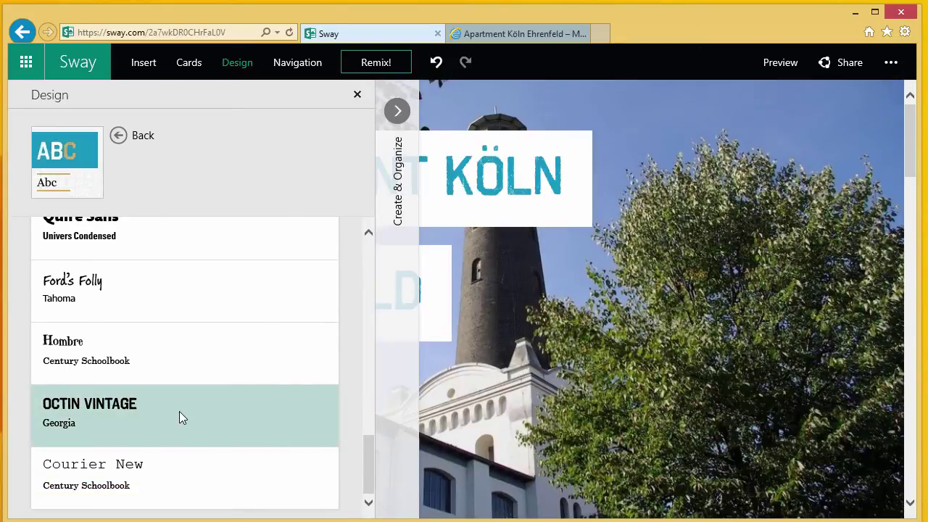
pyautogui.click(359, 98)
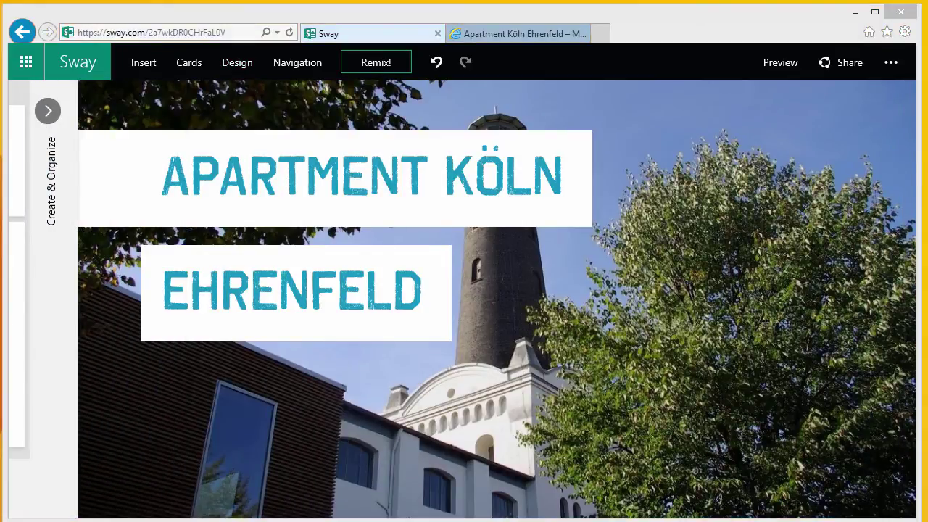
# Set the Navigation layout to horizontal scrolling and check it with the horizontal scrollbar
pyautogui.click(303, 65)
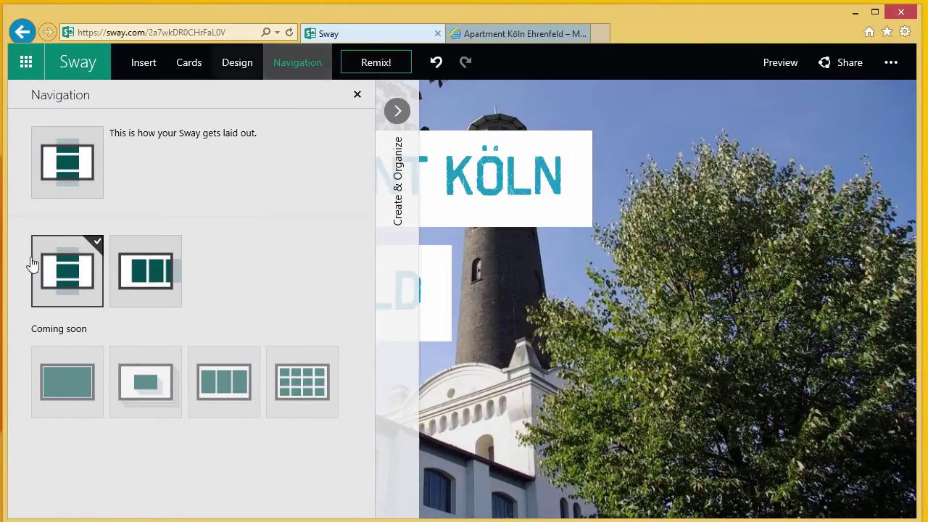
pyautogui.click(151, 276)
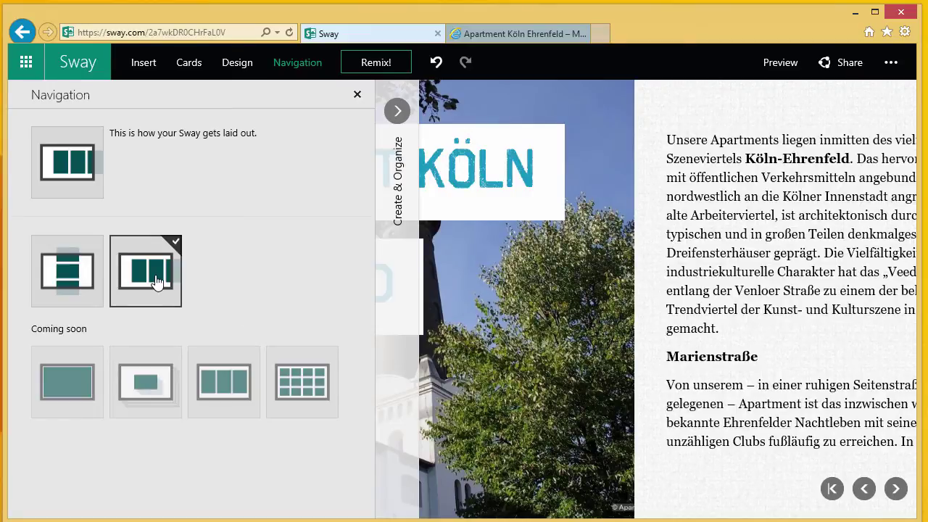
pyautogui.click(357, 94)
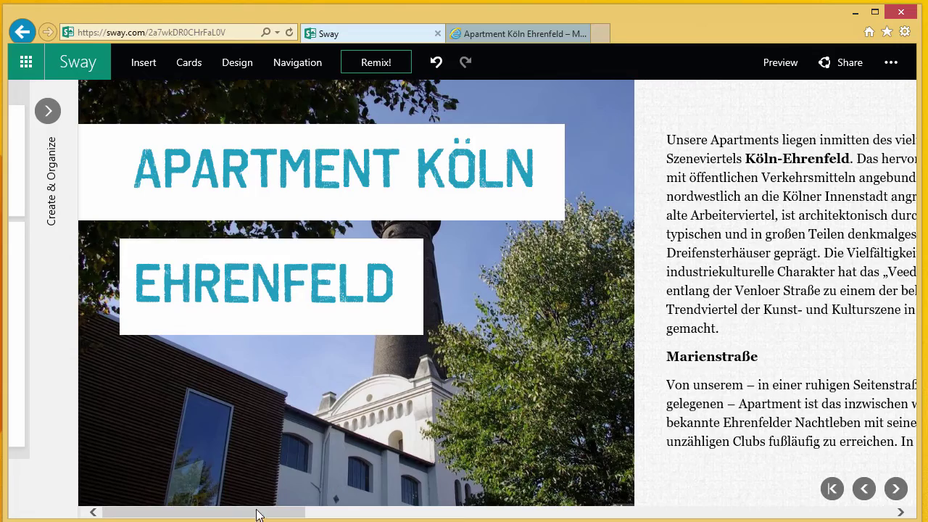
pyautogui.moveTo(259, 514)
pyautogui.mouseDown()
pyautogui.moveTo(603, 517)
pyautogui.moveTo(257, 517)
pyautogui.mouseUp()
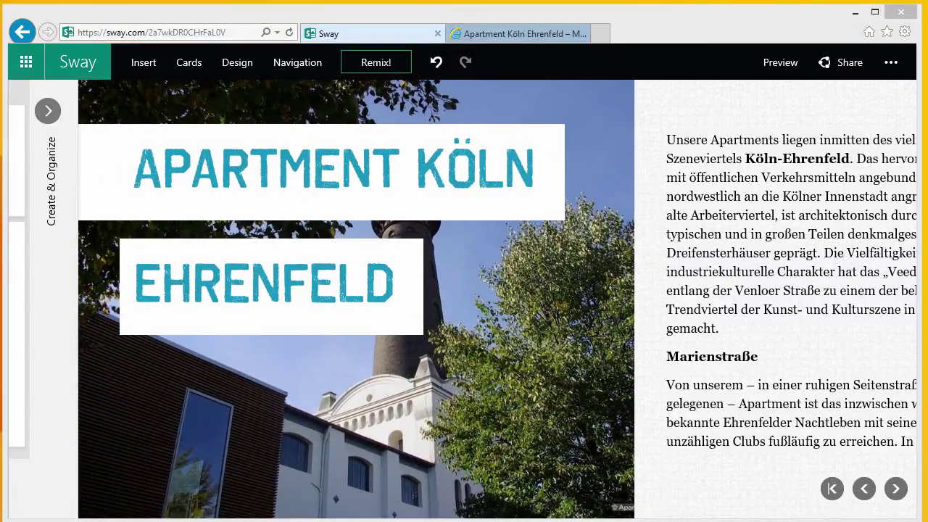
# Remix the story's design three times and scroll through the remixed result
pyautogui.click(392, 71)
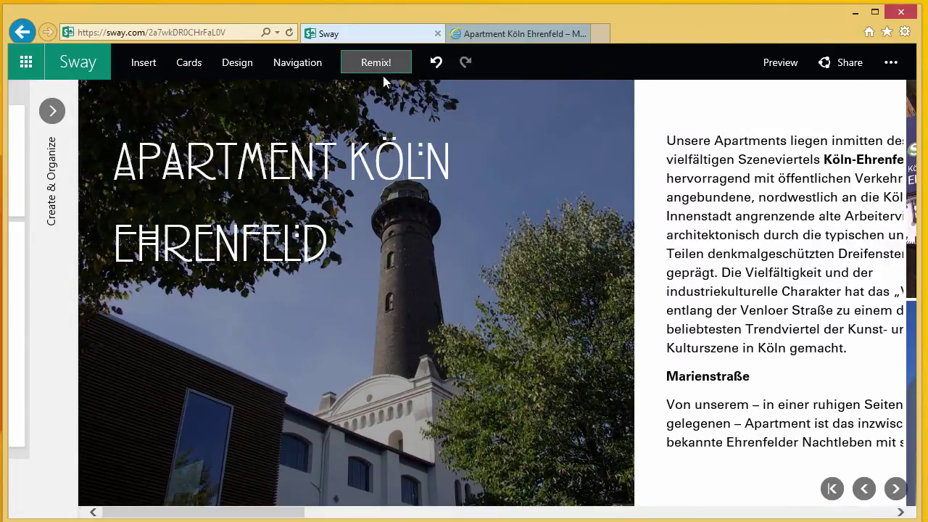
pyautogui.click(378, 71)
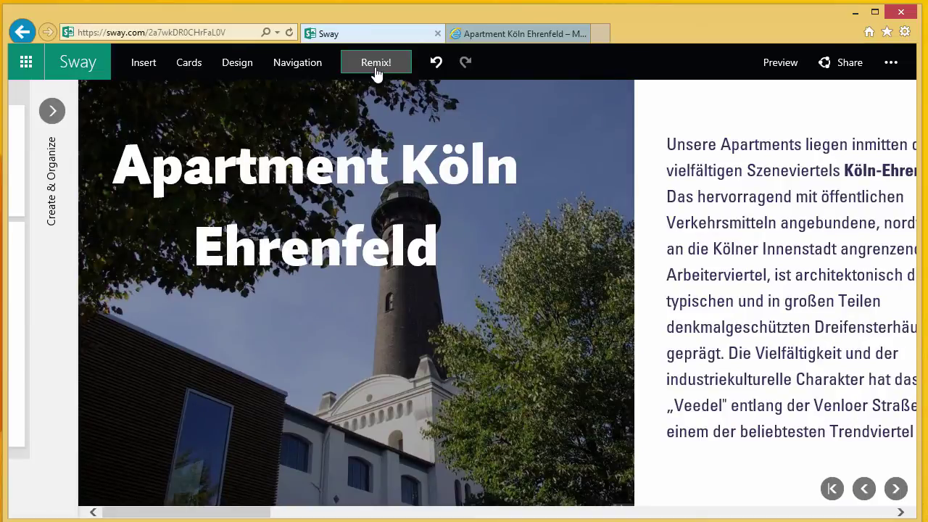
pyautogui.click(377, 71)
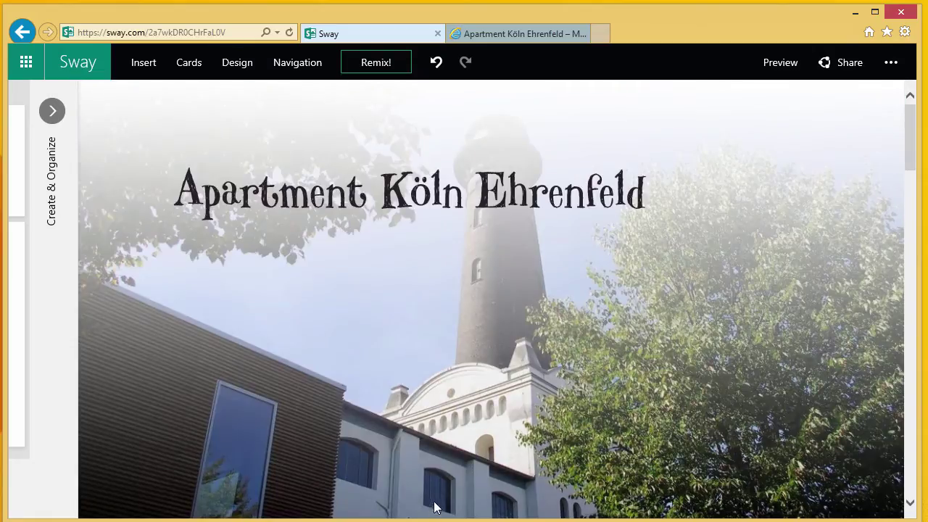
pyautogui.moveTo(912, 122); pyautogui.dragTo(922, 329)
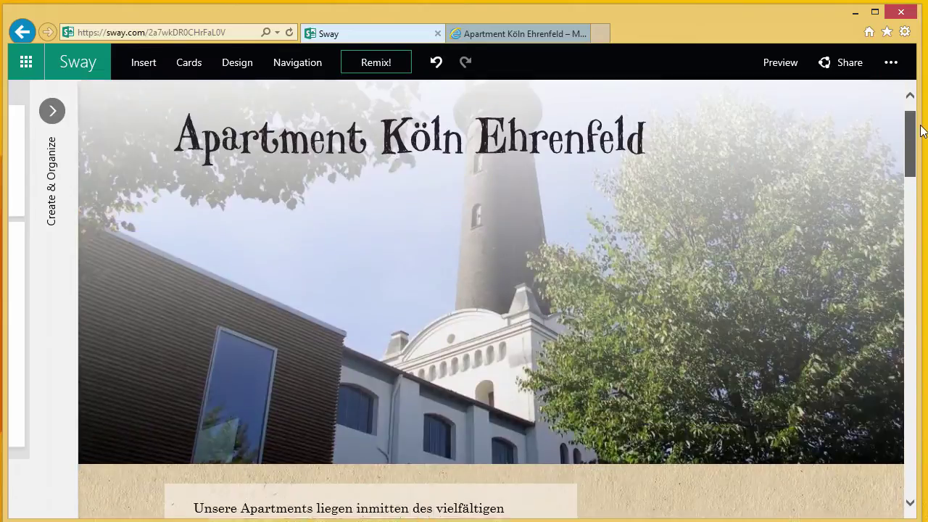
pyautogui.moveTo(921, 329); pyautogui.dragTo(913, 119)
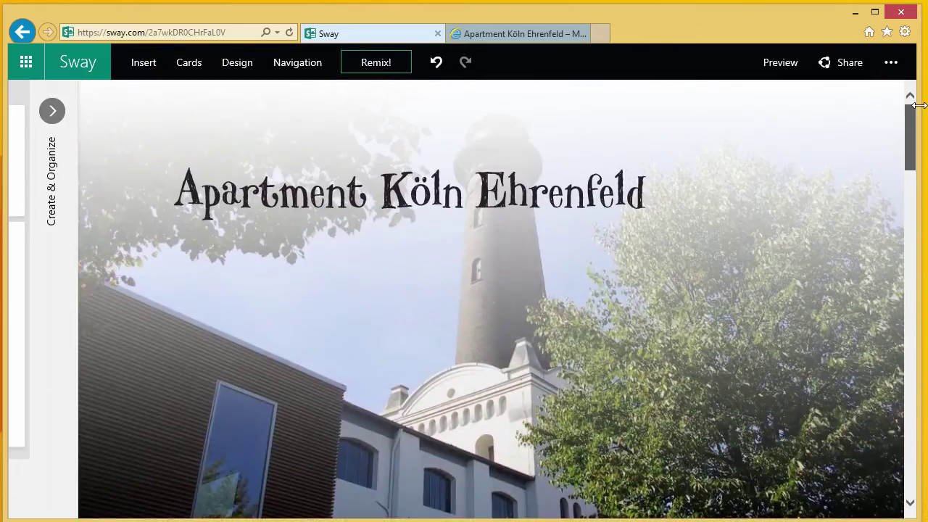
# Undo all three remixes to restore teal OCTIN VINTAGE lettering on white bands
pyautogui.click(436, 66)
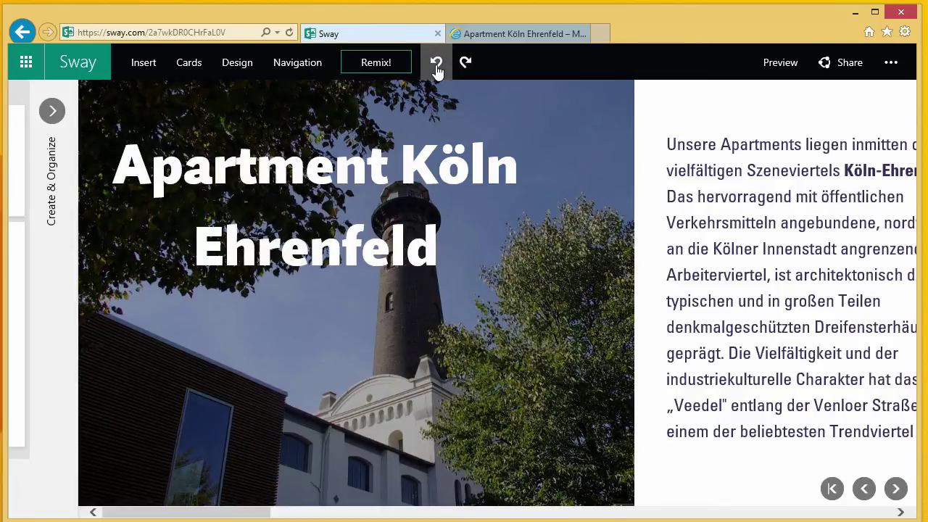
pyautogui.click(437, 65)
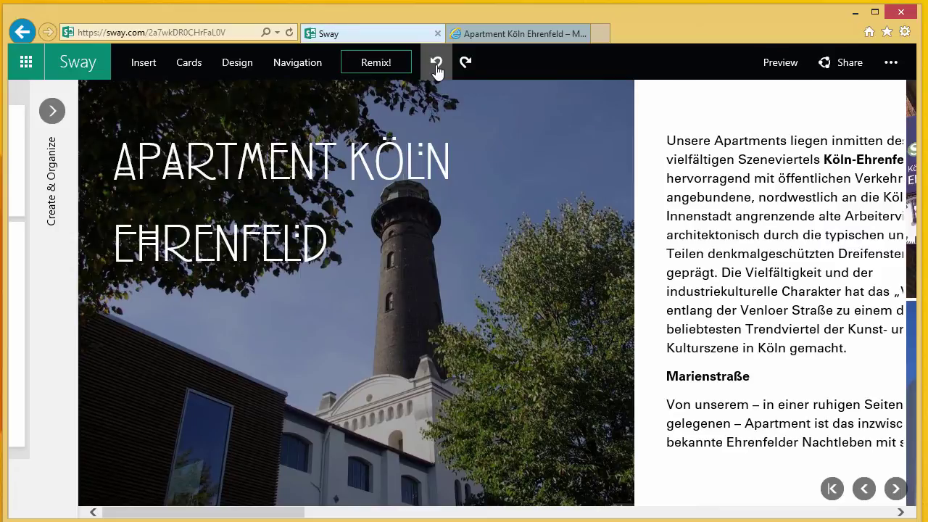
pyautogui.click(437, 65)
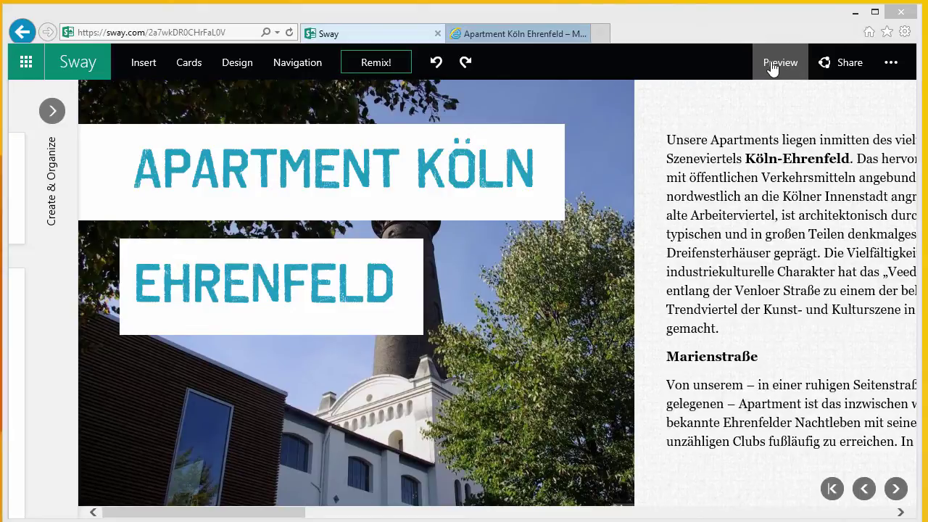
# Preview the story at full width, stepping ahead to the photo stack and back to the title
pyautogui.click(773, 64)
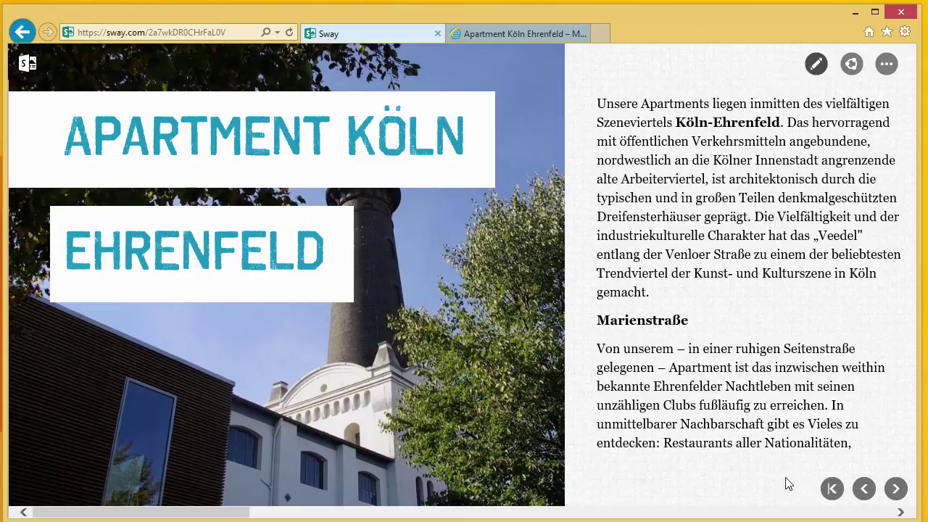
pyautogui.click(897, 489)
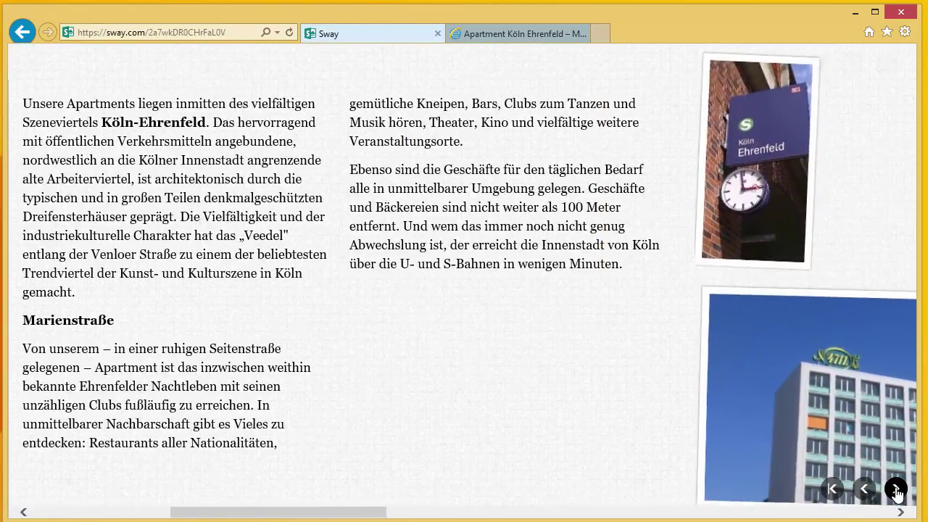
pyautogui.click(896, 489)
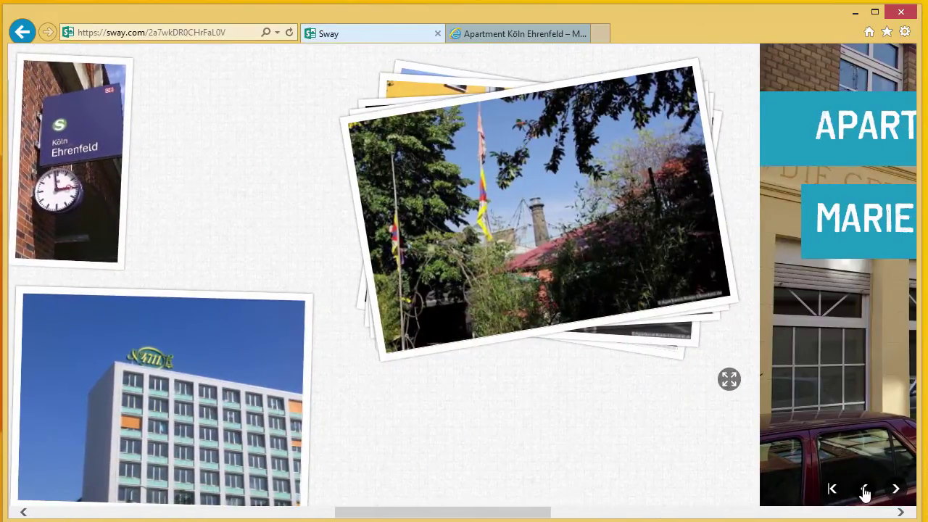
pyautogui.click(864, 490)
pyautogui.click(864, 490)
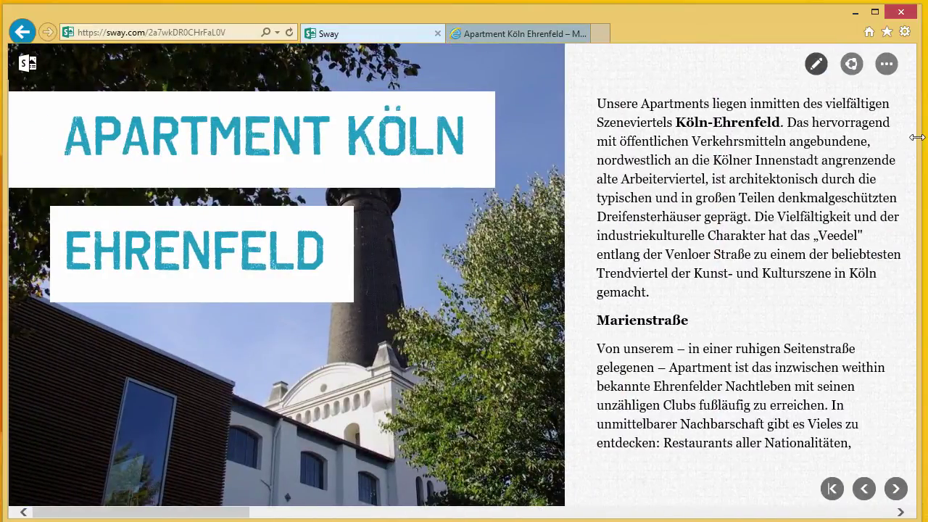
# At phone width, step through the text pages to the tilted photo stack
pyautogui.moveTo(919, 138); pyautogui.dragTo(338, 142)
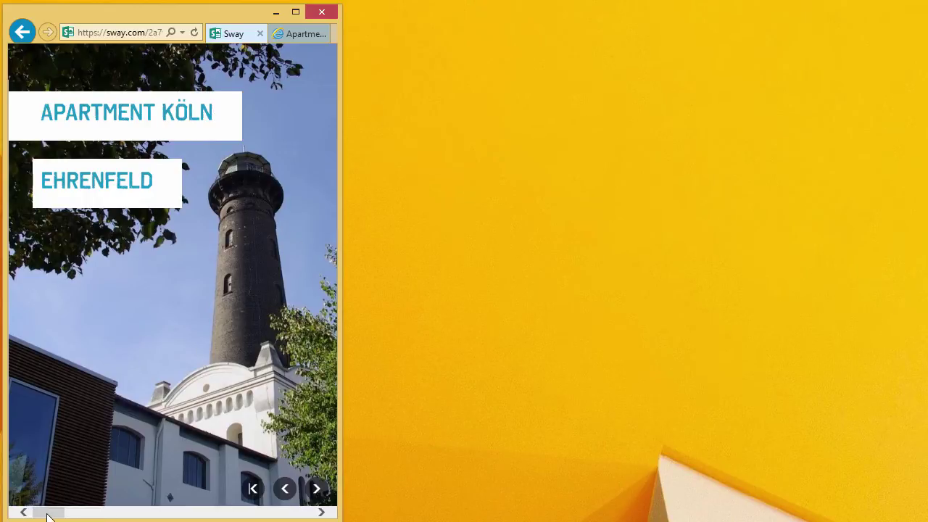
pyautogui.moveTo(47, 516); pyautogui.dragTo(142, 517)
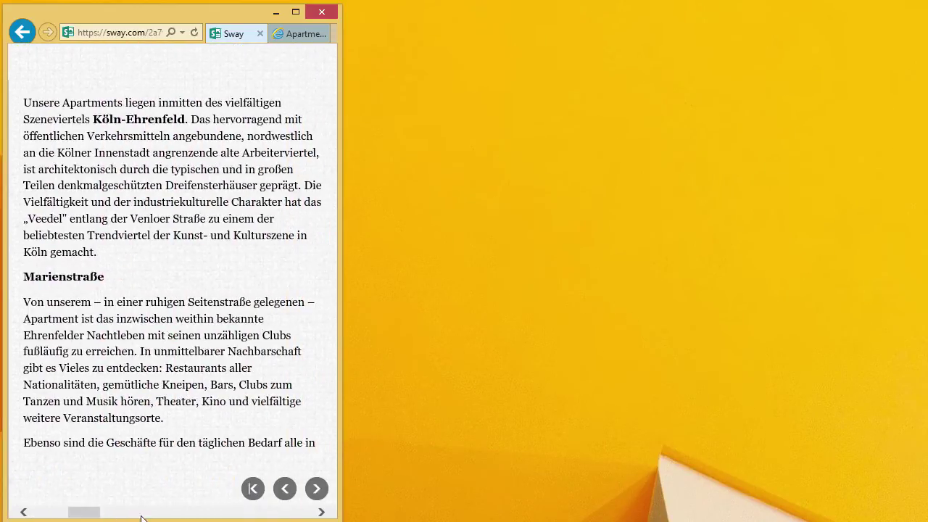
pyautogui.click(317, 489)
pyautogui.click(317, 490)
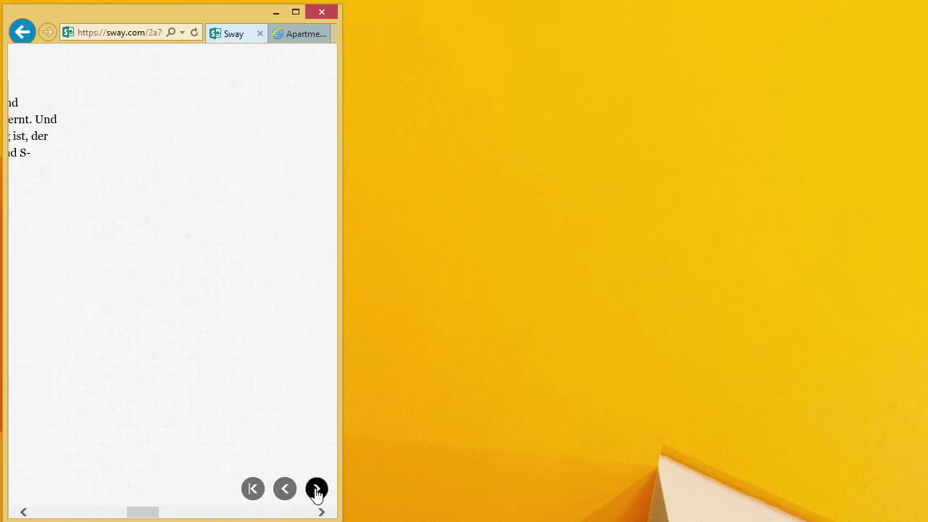
pyautogui.click(317, 491)
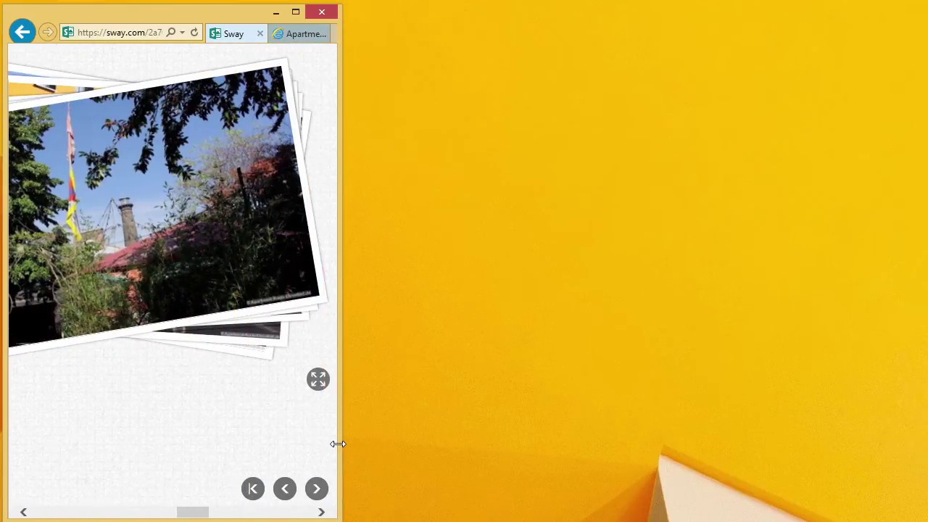
# At medium width, step through the text, station photos and next title, then restore full width
pyautogui.moveTo(338, 444); pyautogui.dragTo(638, 438)
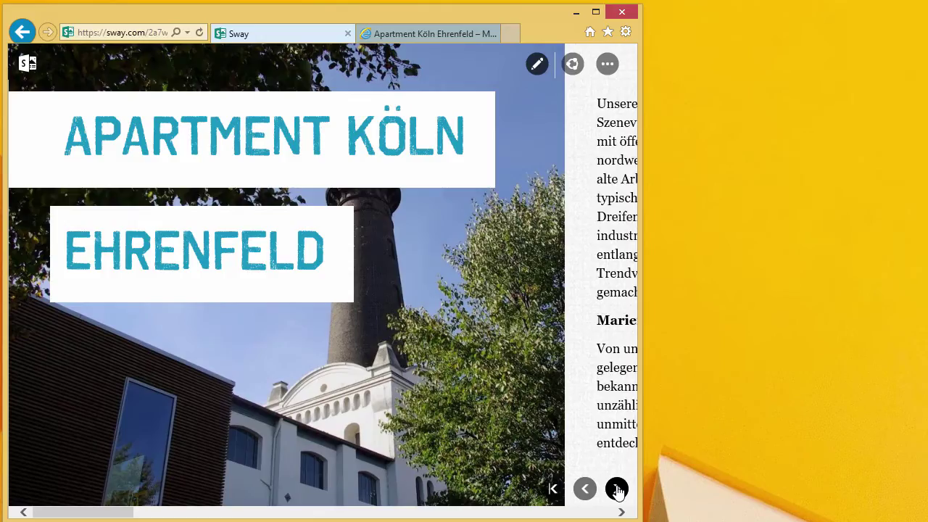
pyautogui.click(616, 490)
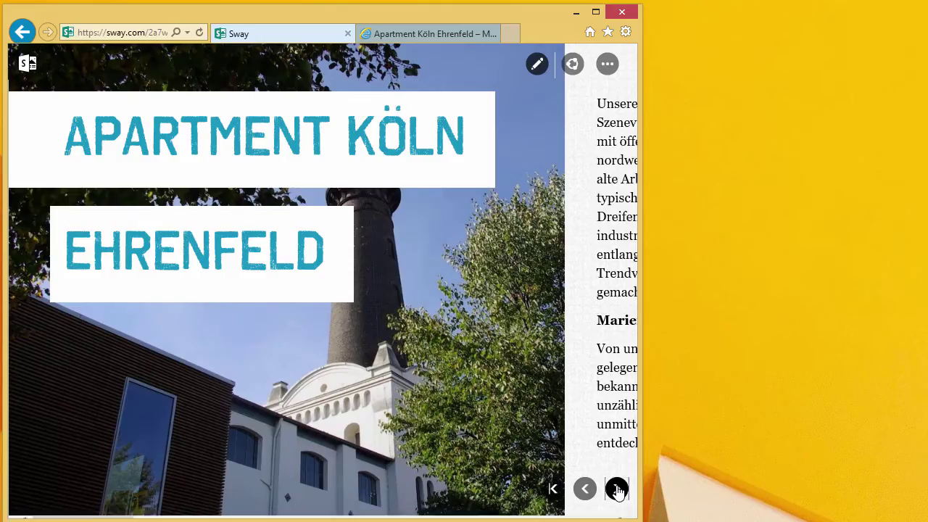
pyautogui.click(617, 489)
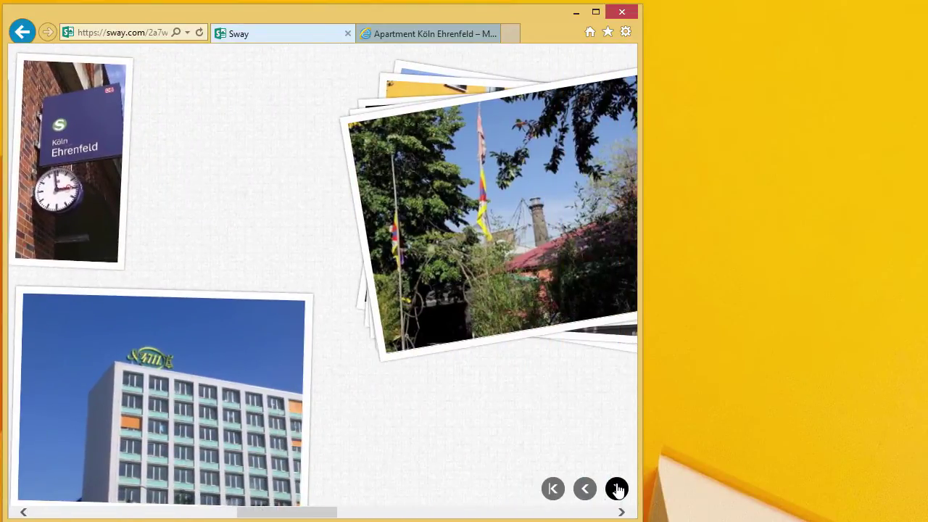
pyautogui.click(617, 489)
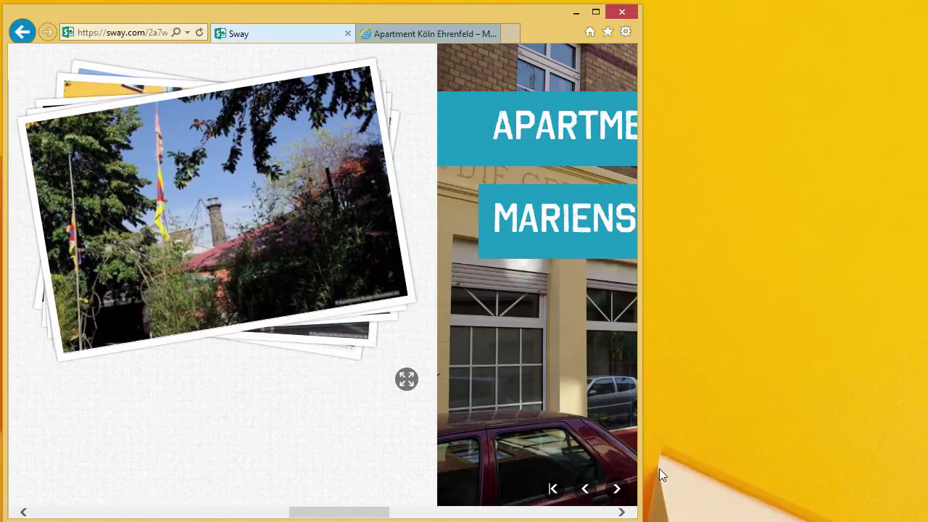
pyautogui.moveTo(639, 468); pyautogui.dragTo(904, 468)
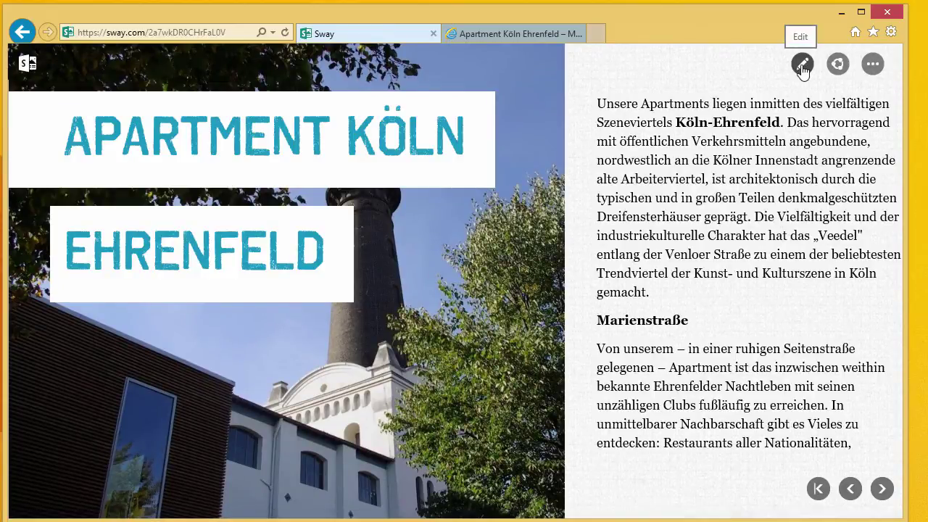
# Return to the editor, pick the Text card from the storyline, and select the opening text card
pyautogui.click(802, 66)
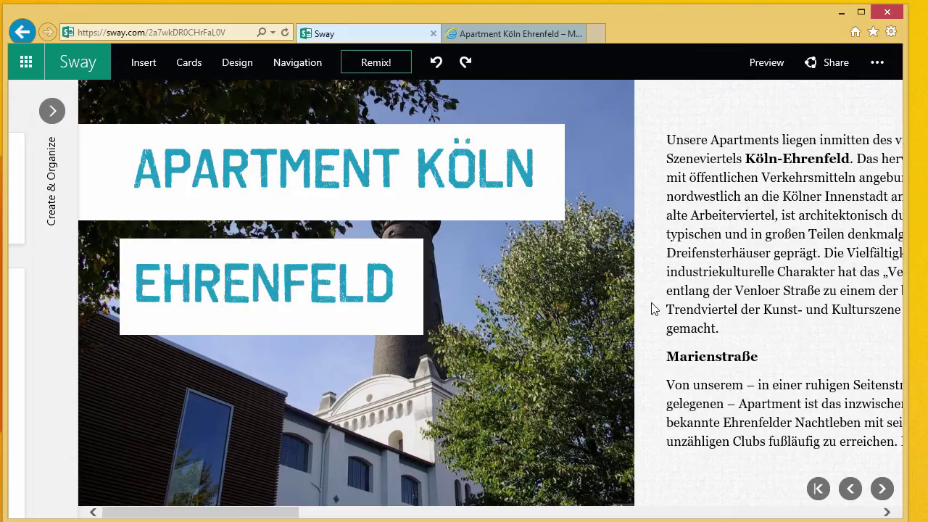
pyautogui.click(54, 112)
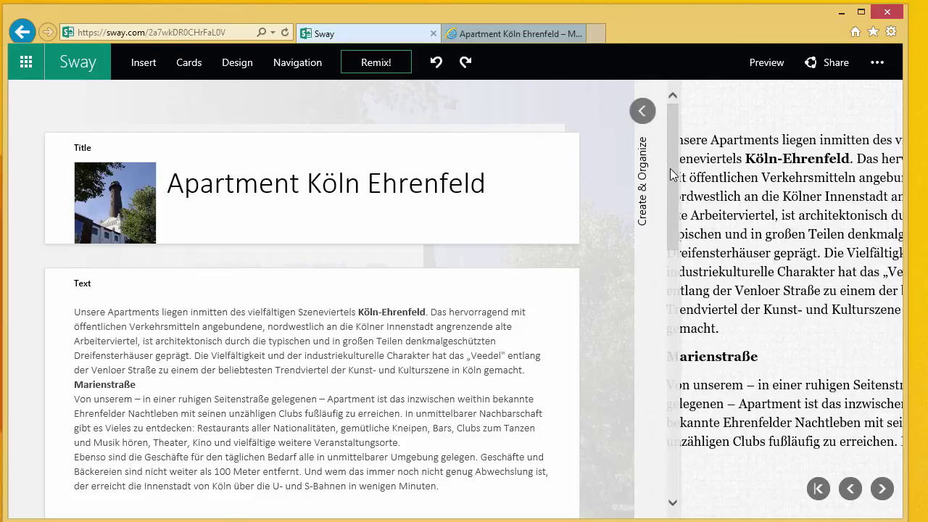
pyautogui.scroll(-4, 673, 175)
pyautogui.click(442, 178)
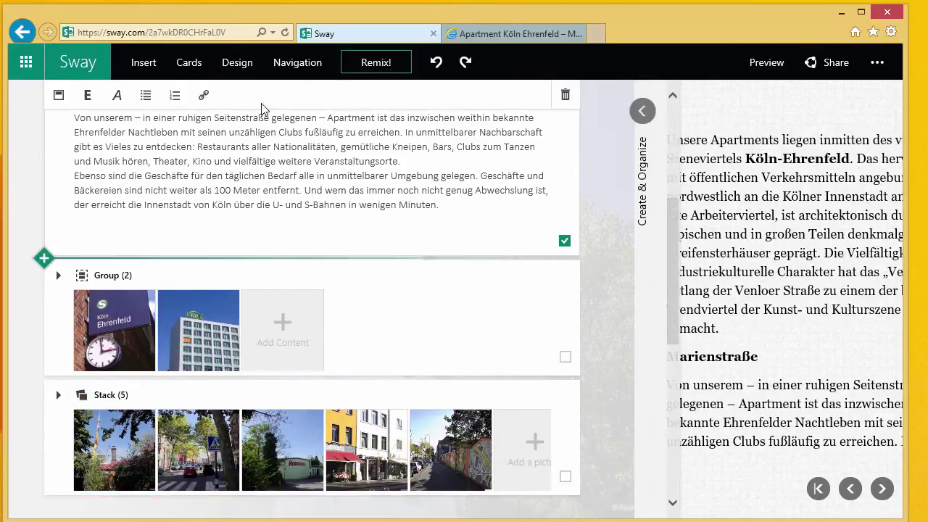
pyautogui.click(642, 111)
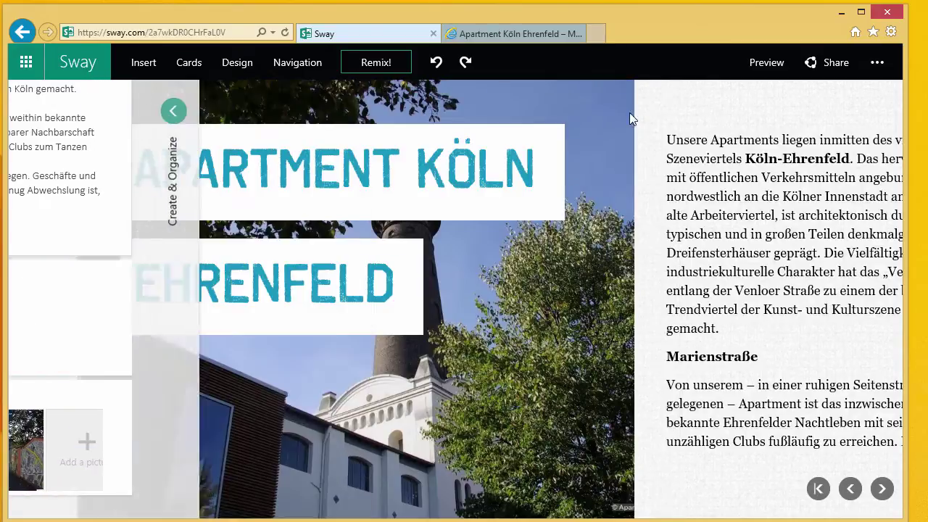
pyautogui.click(741, 229)
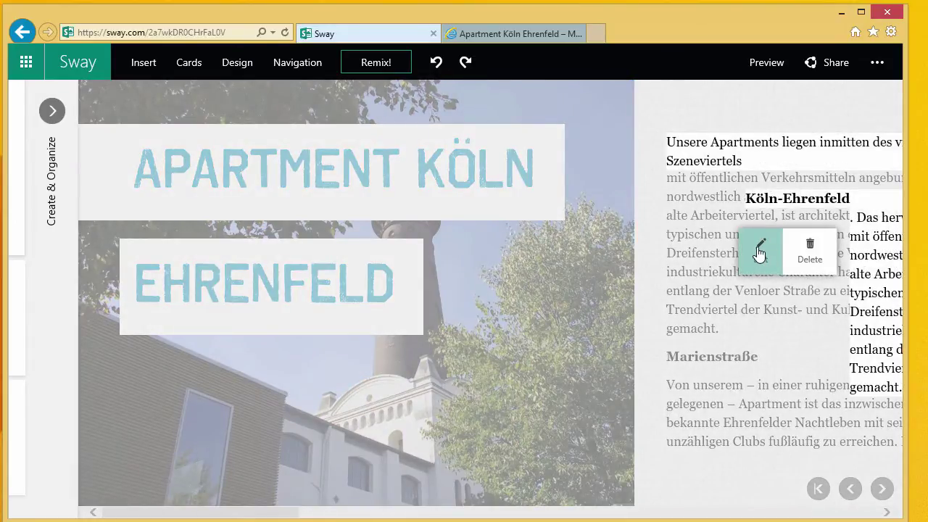
# Place title-photo focus points on the brick building at left and the tree at right
pyautogui.click(475, 360)
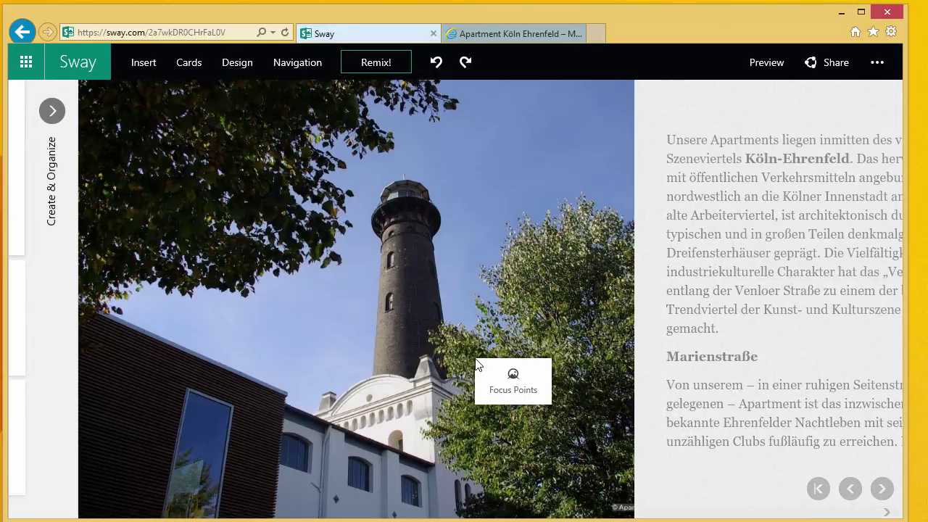
pyautogui.click(512, 383)
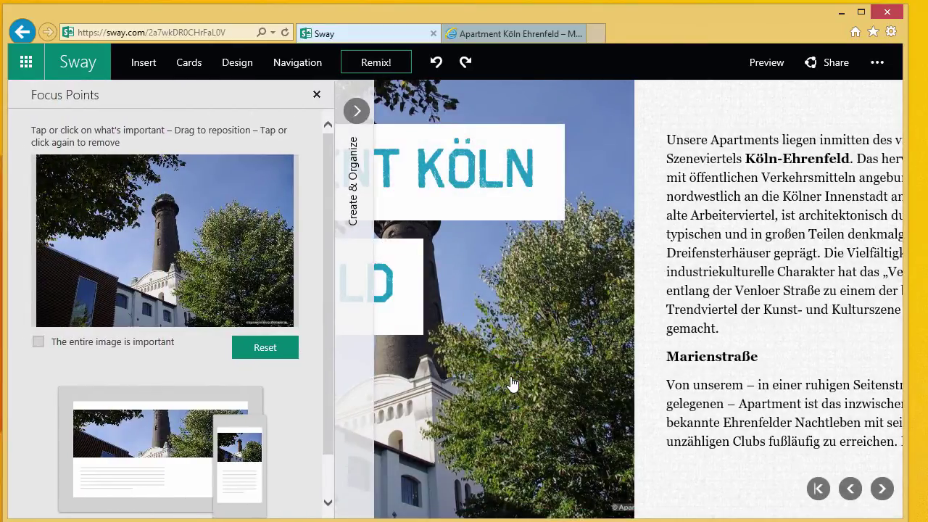
pyautogui.click(179, 250)
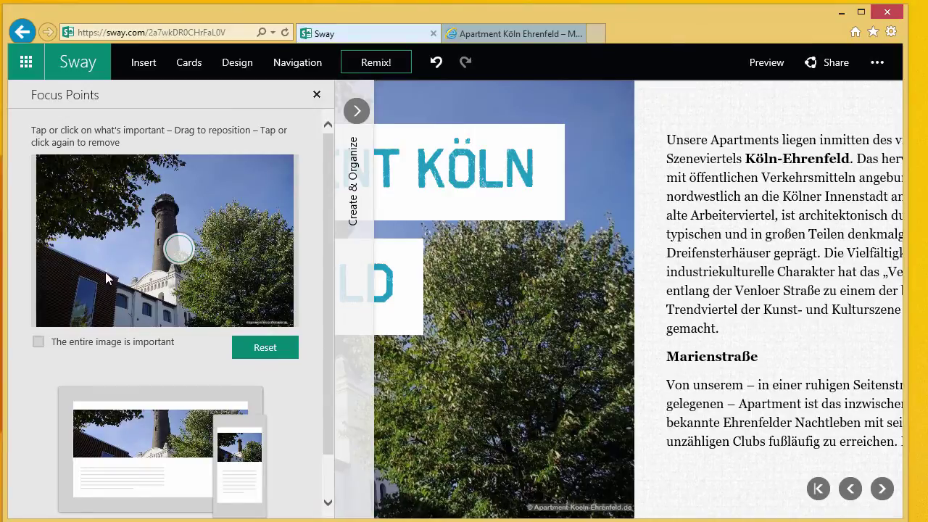
pyautogui.click(84, 265)
pyautogui.click(180, 249)
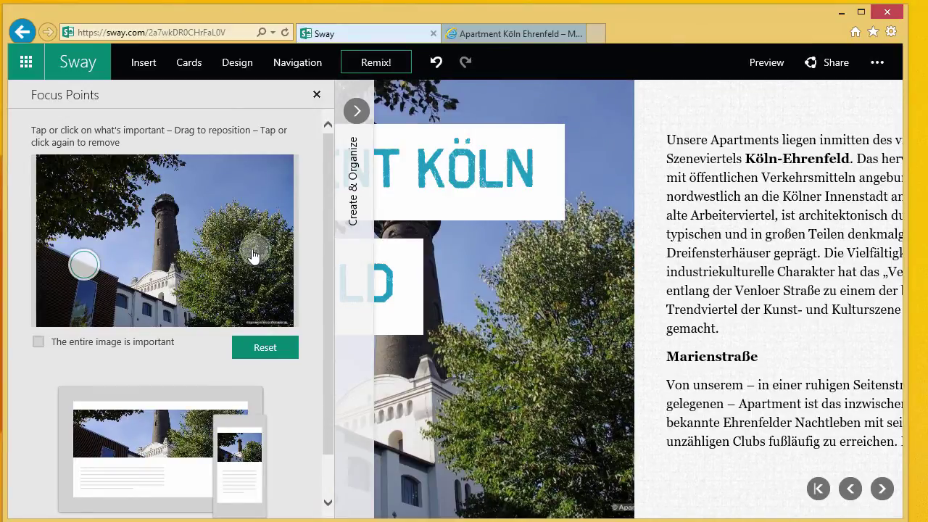
pyautogui.click(245, 243)
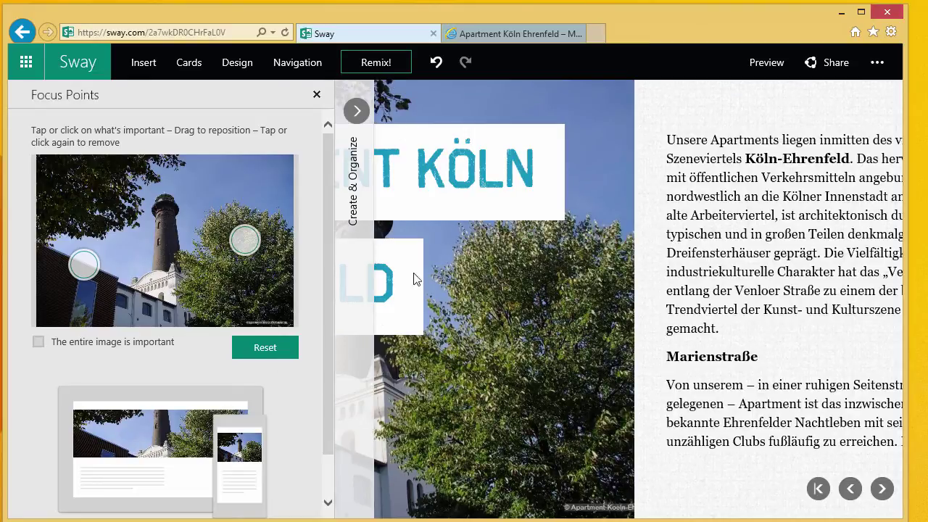
pyautogui.click(317, 92)
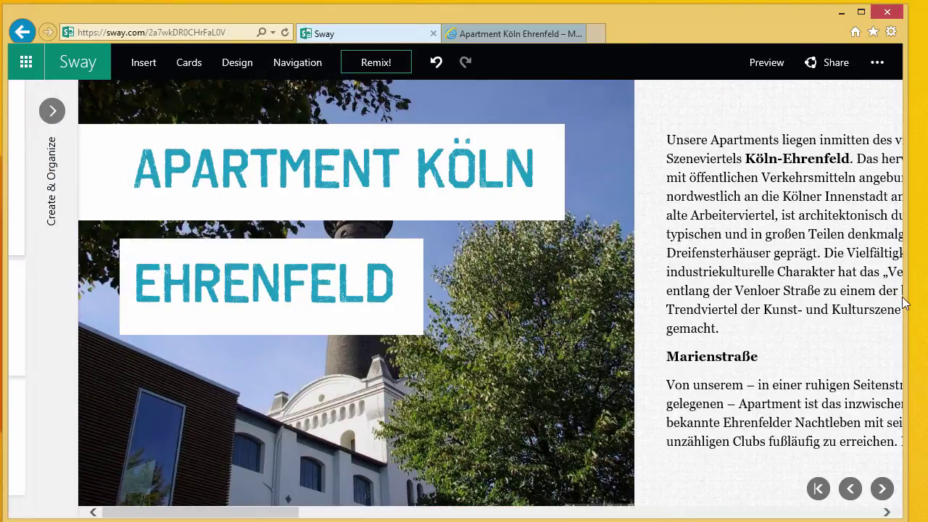
# Change the story's sharing from people with the link to Public
pyautogui.click(834, 65)
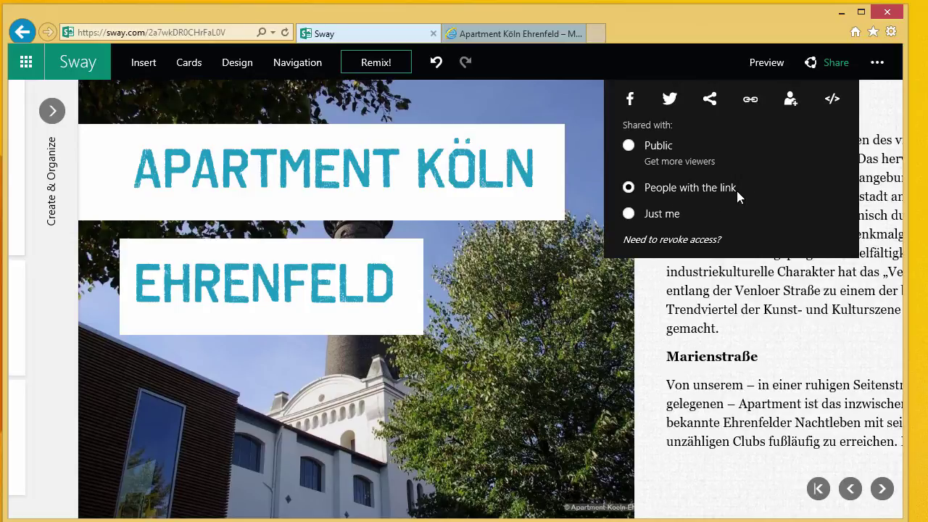
pyautogui.click(631, 147)
# Close the sharing options and preview the finished Apartment Köln Ehrenfeld story
pyautogui.click(785, 285)
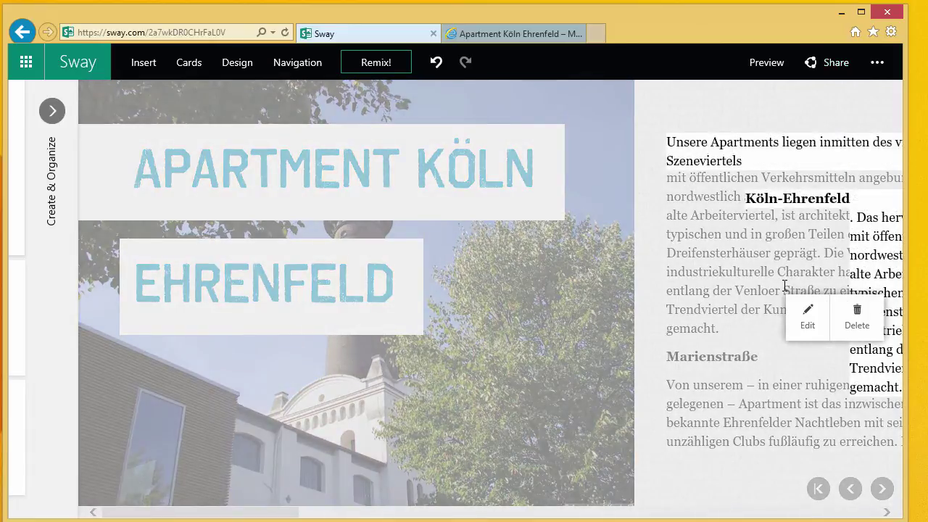
pyautogui.click(771, 63)
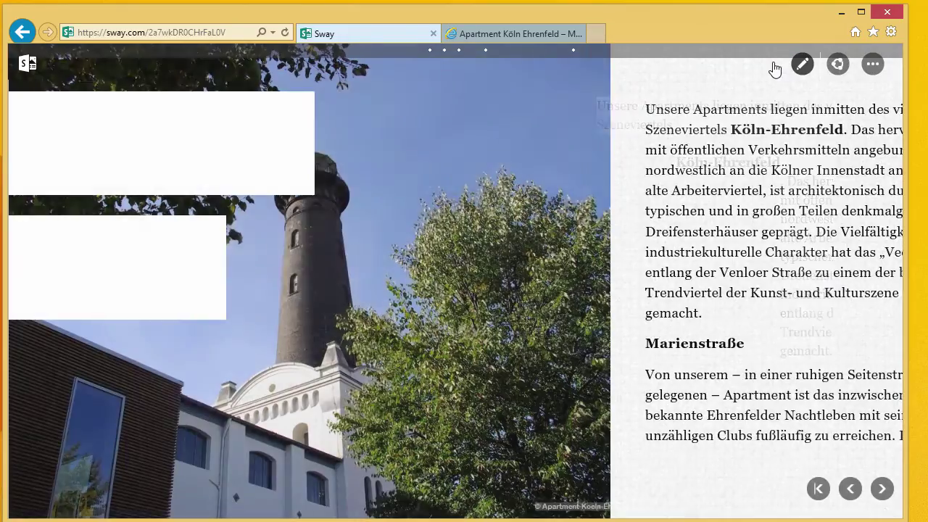